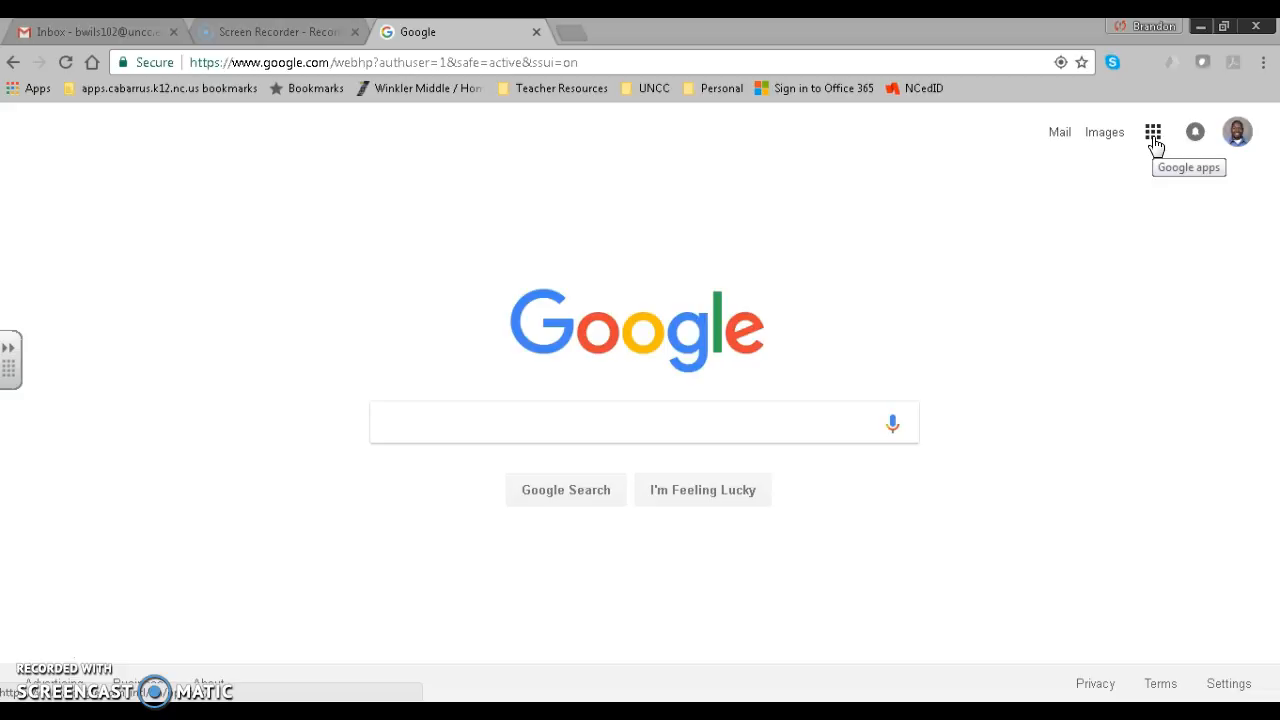
# Open Google Sites from the Google apps grid on the Search home page.
pyautogui.click(1153, 136)
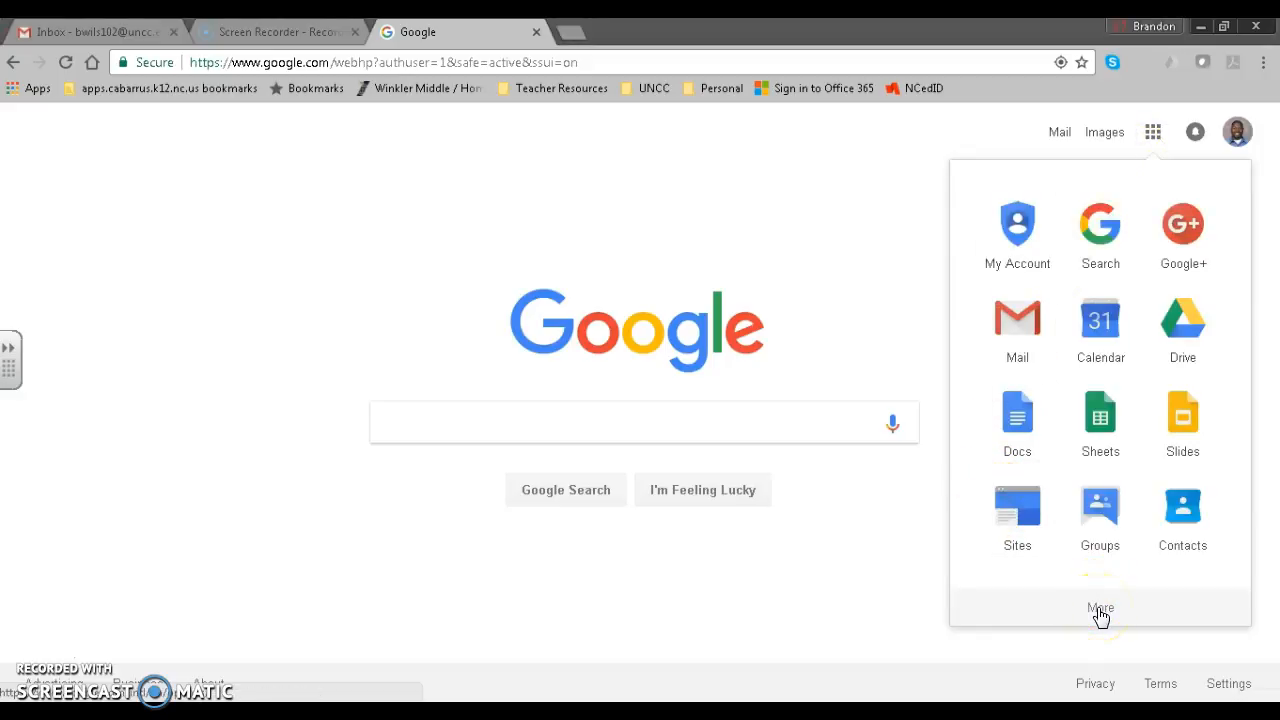
pyautogui.click(1025, 517)
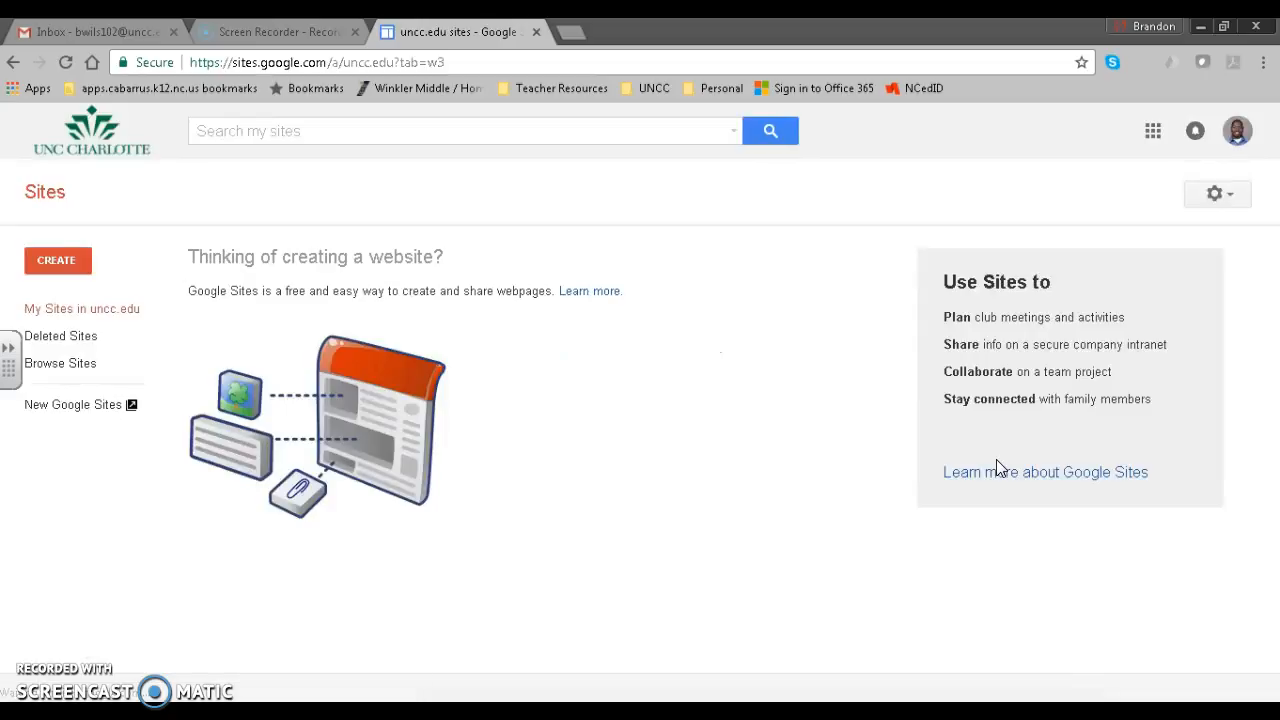
# Create a new blank site in the new Sites editor.
pyautogui.click(1004, 366)
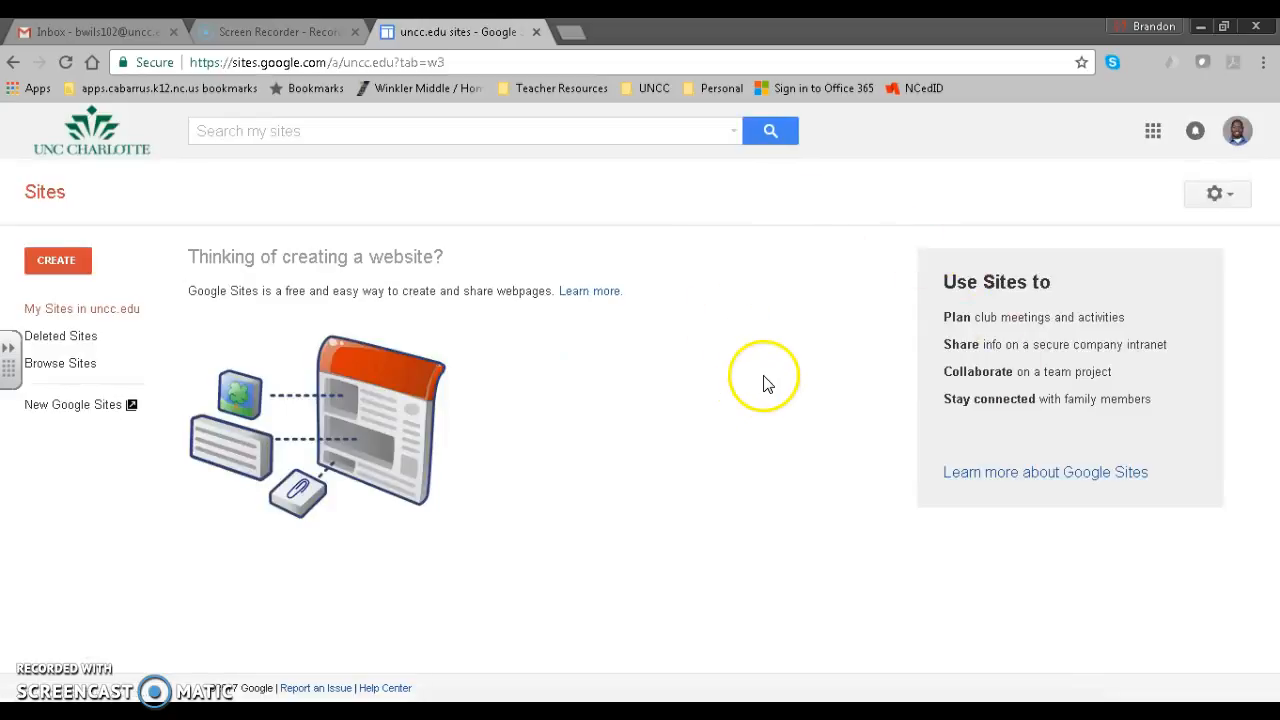
pyautogui.click(86, 261)
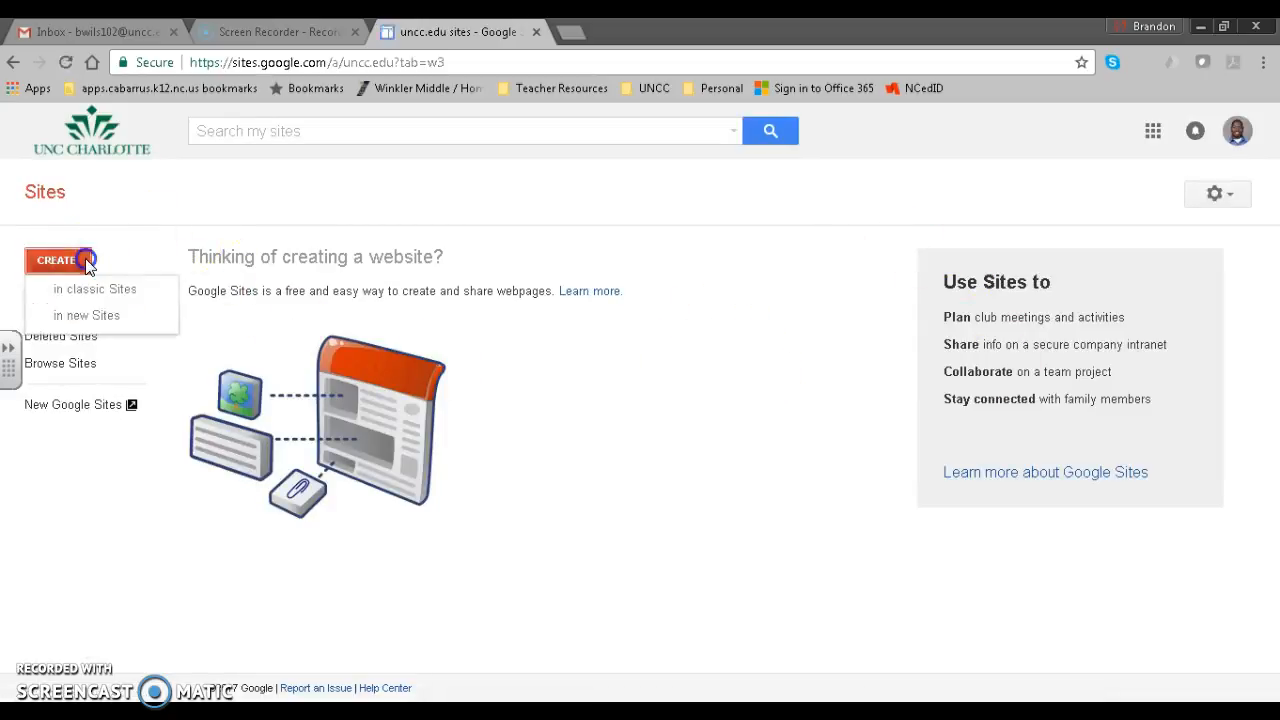
pyautogui.click(101, 318)
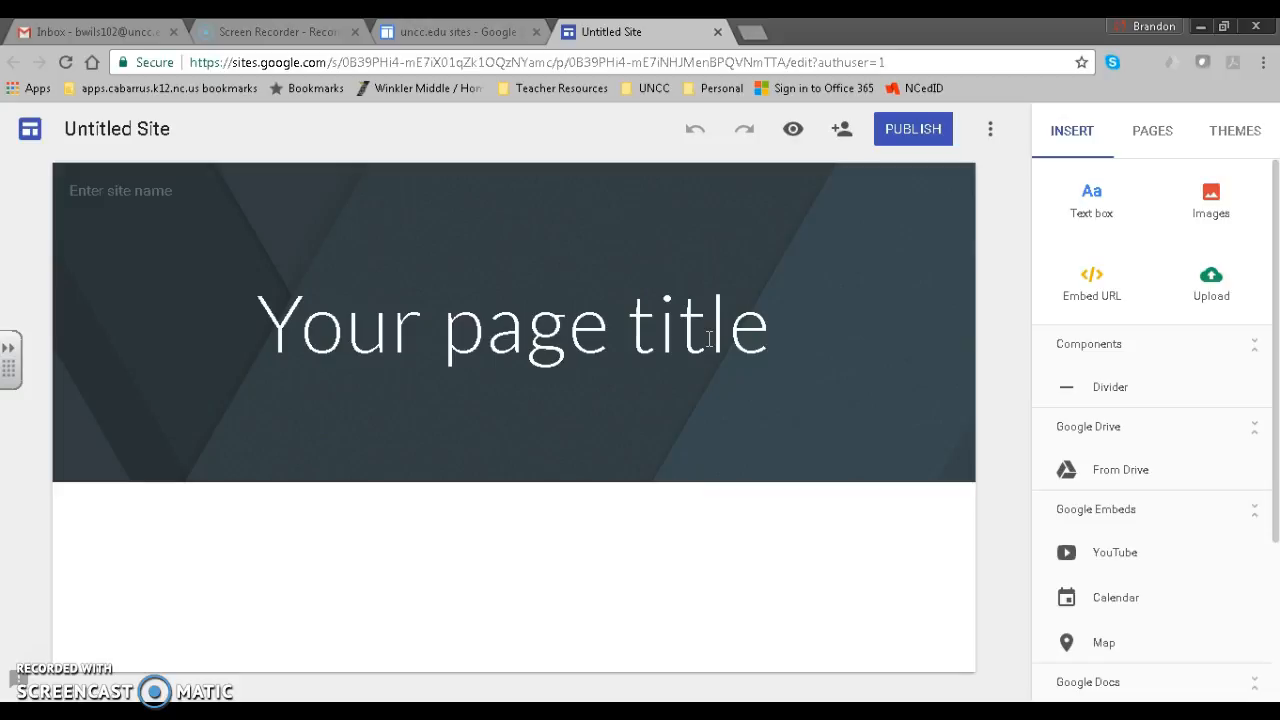
# Rename the untitled site to 'Spring Cleaning'.
pyautogui.click(678, 305)
pyautogui.click(414, 148)
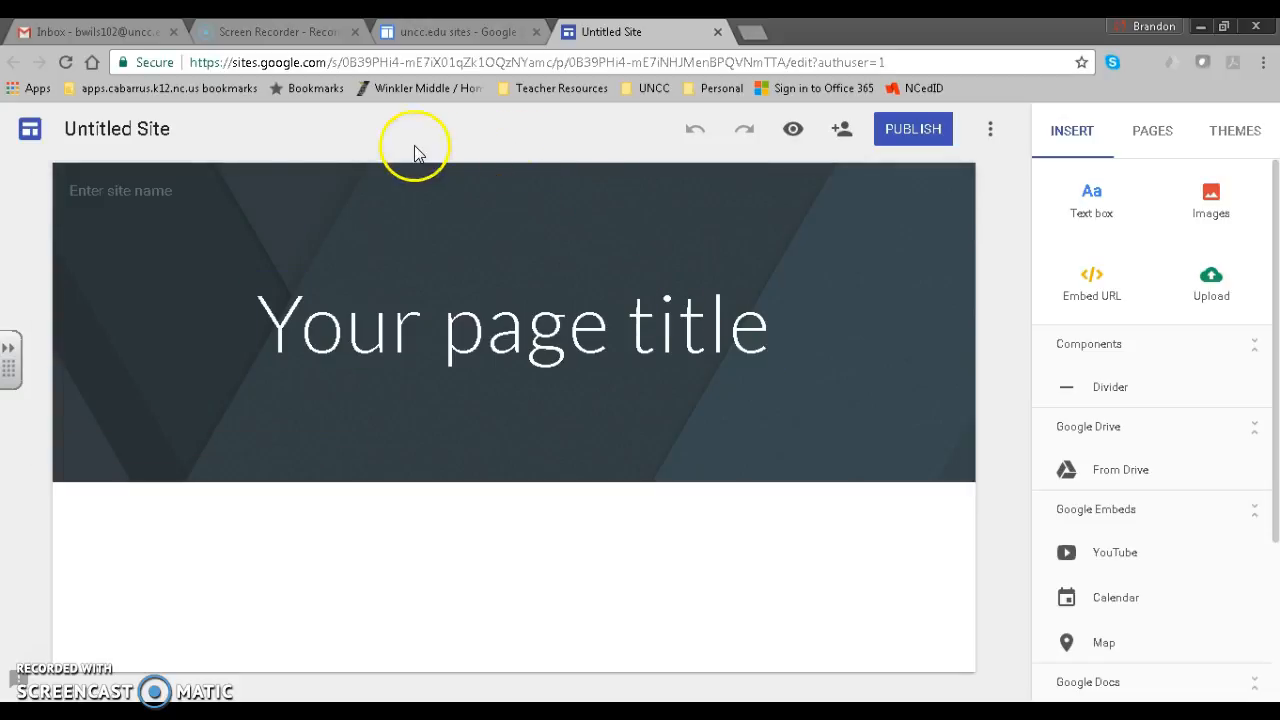
pyautogui.click(160, 137)
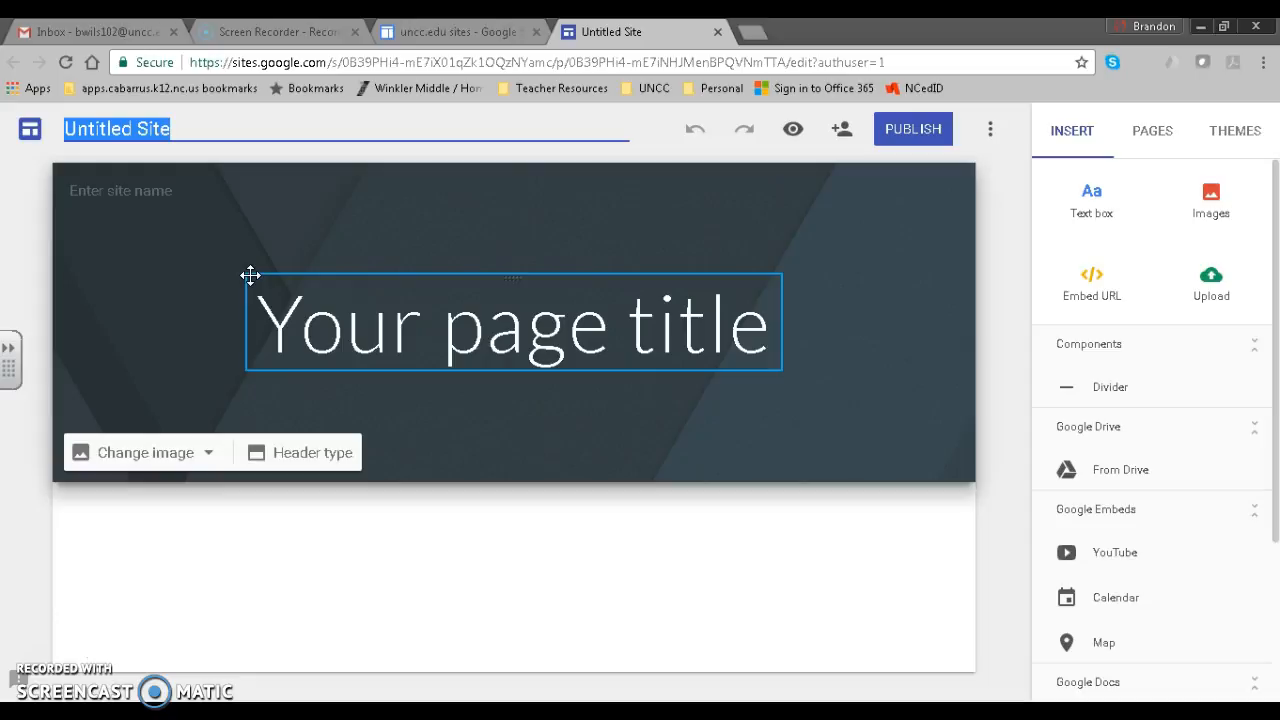
pyautogui.write('Spring Cleaning')
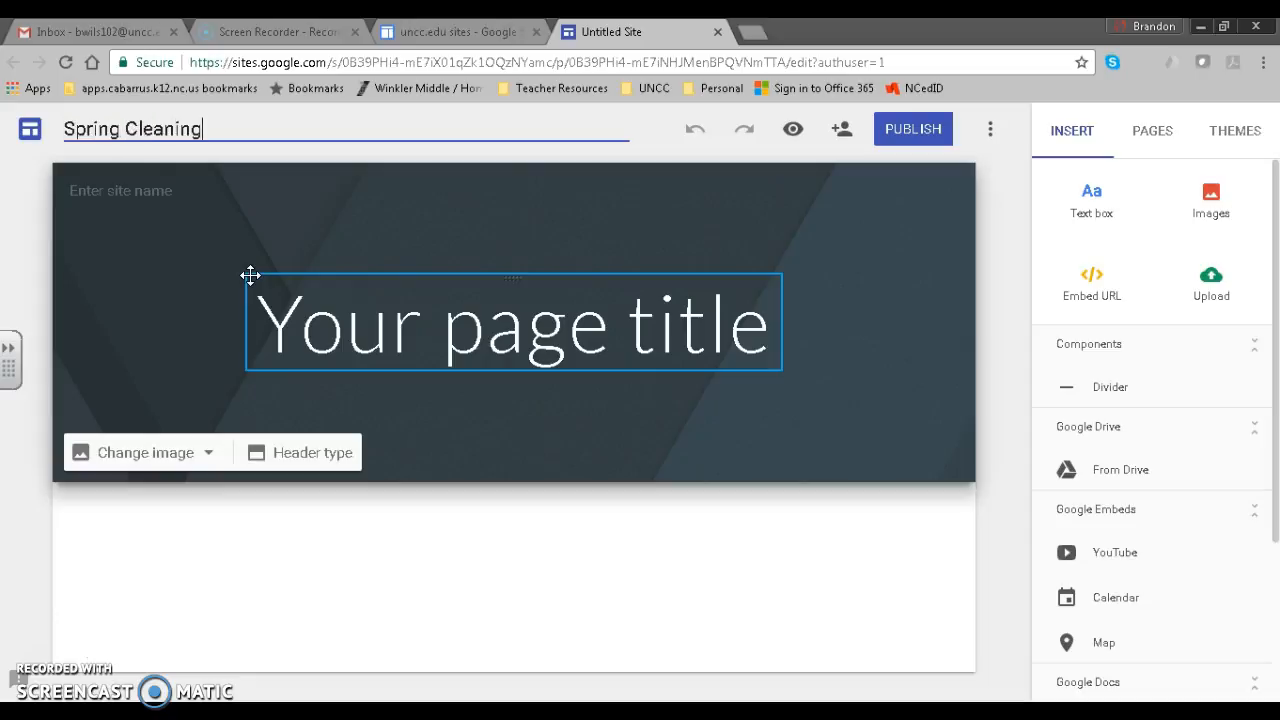
pyautogui.click(263, 286)
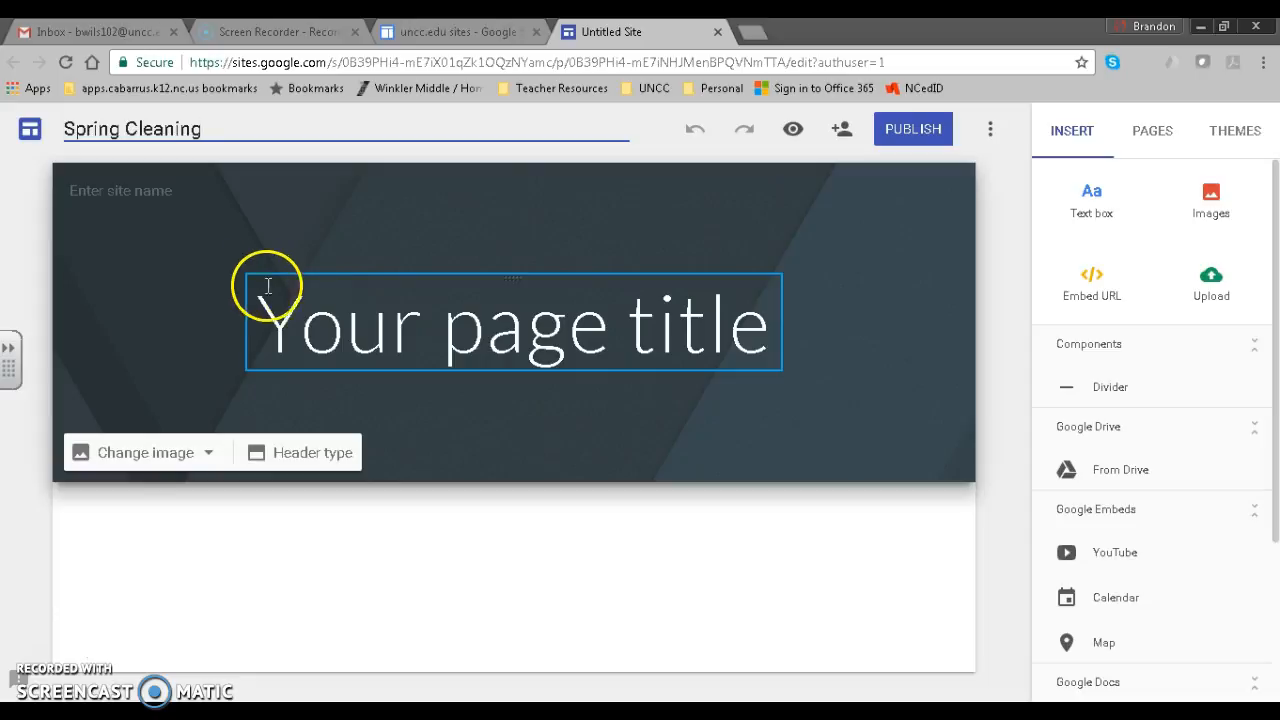
# Replace the placeholder page title with 'How to Spring Clean!'.
pyautogui.click(349, 294)
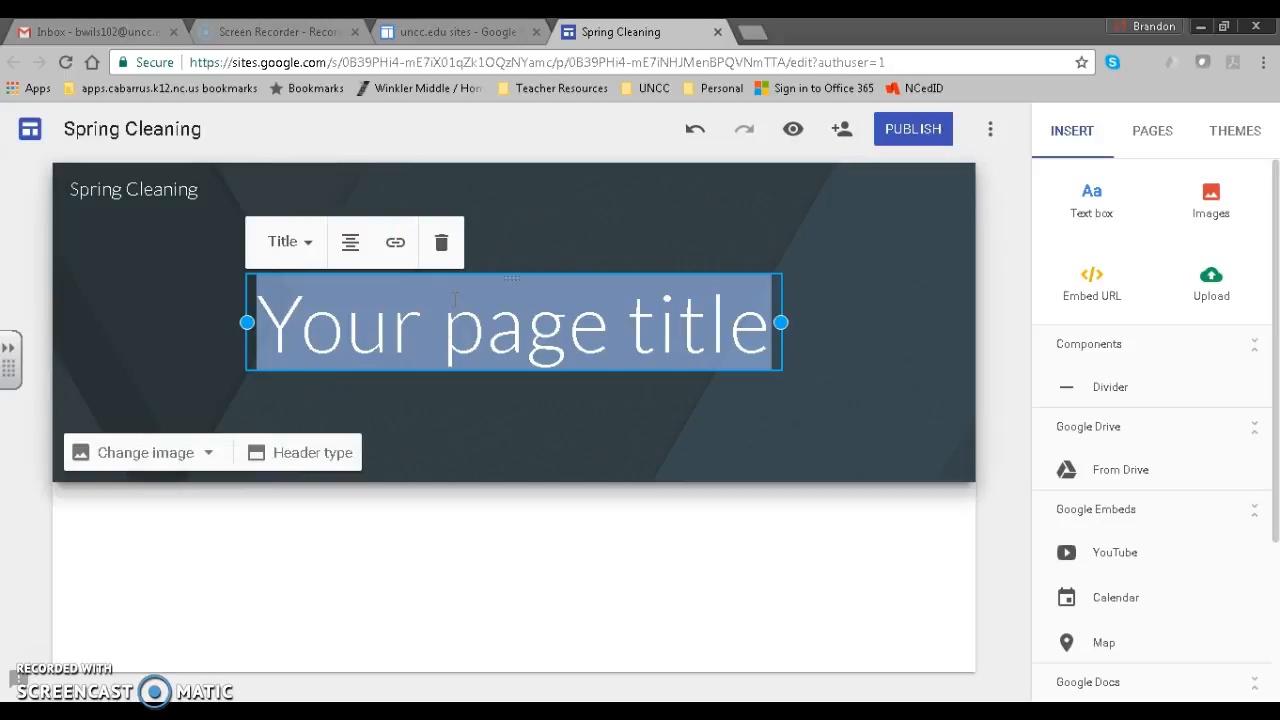
pyautogui.write('How to Spring Clean!')
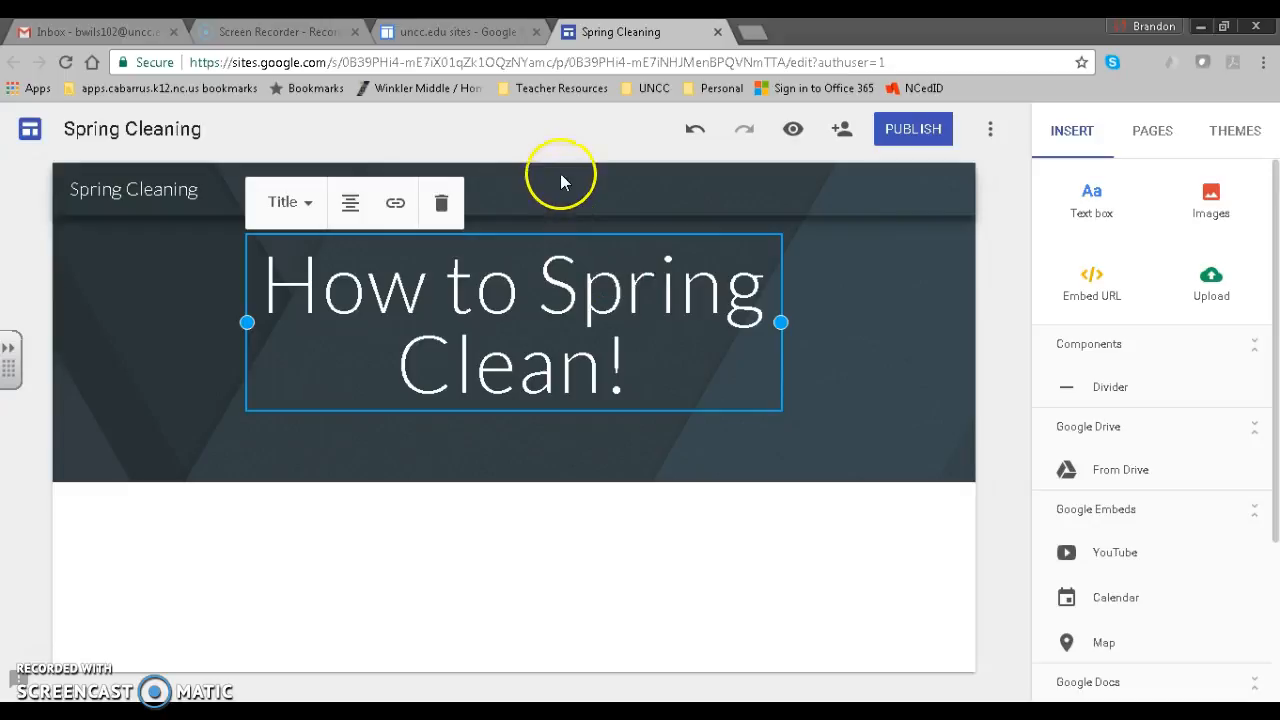
pyautogui.click(201, 131)
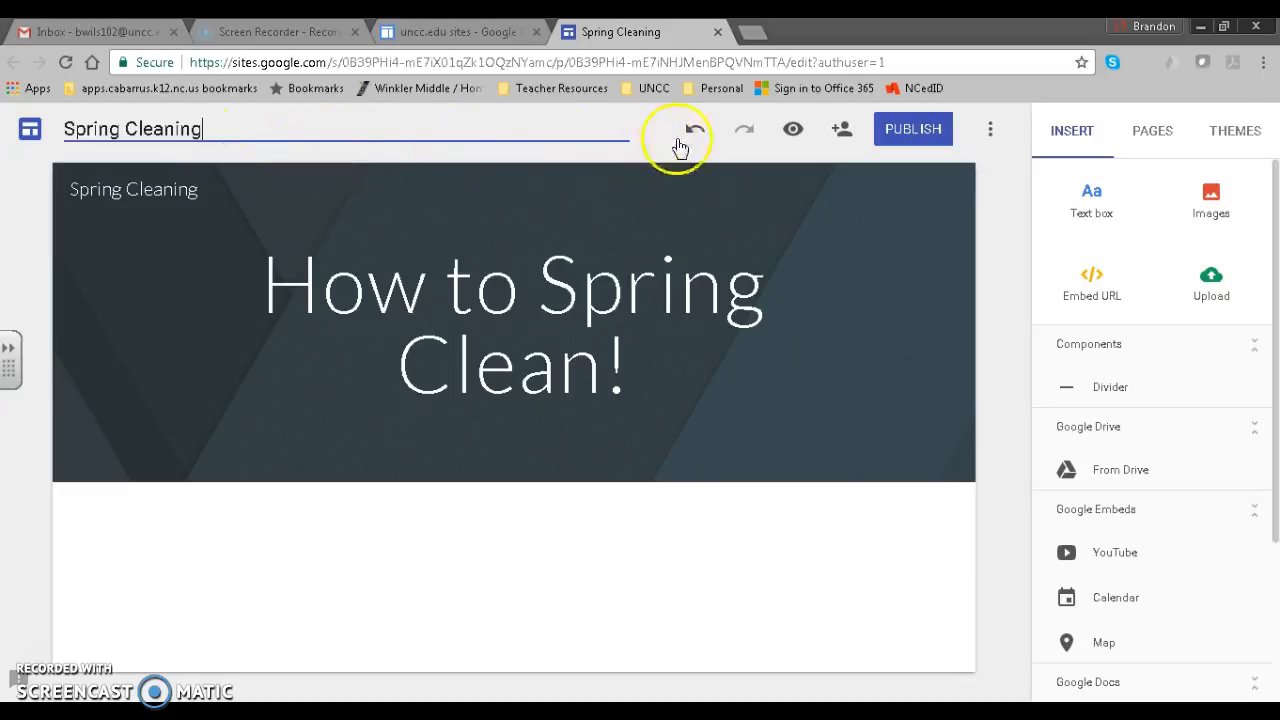
pyautogui.click(729, 146)
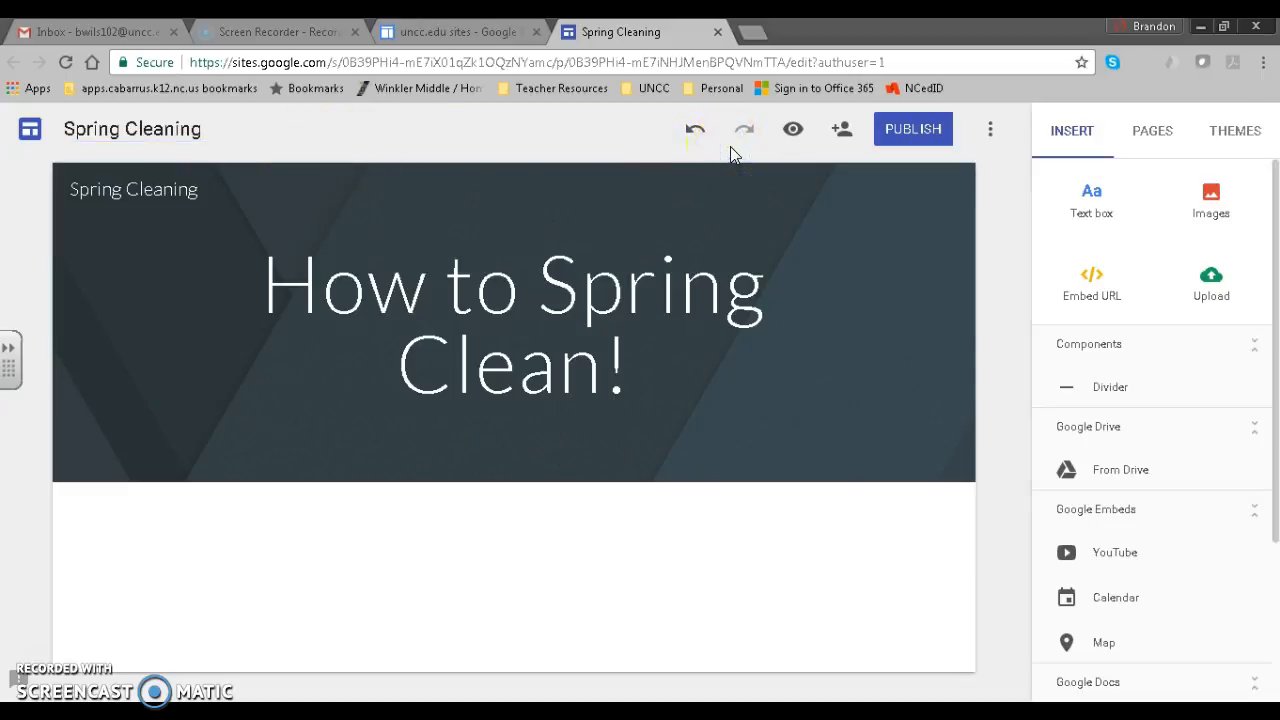
pyautogui.click(843, 130)
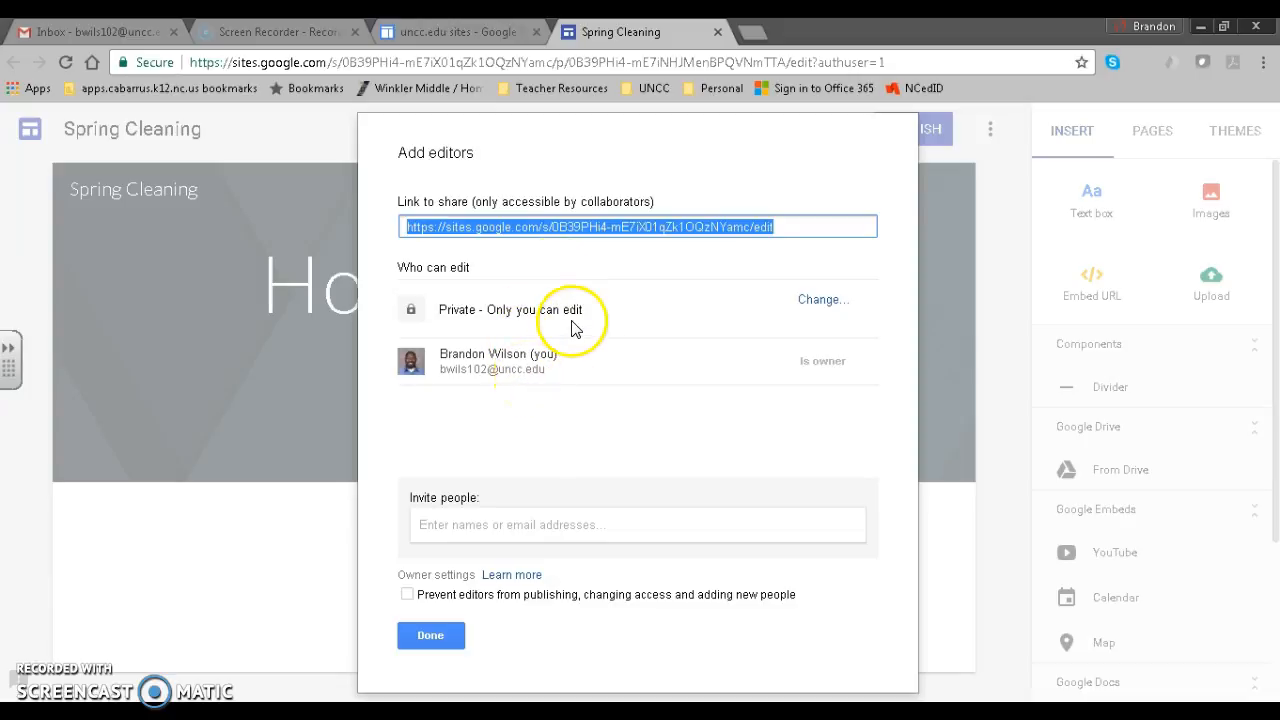
pyautogui.click(455, 523)
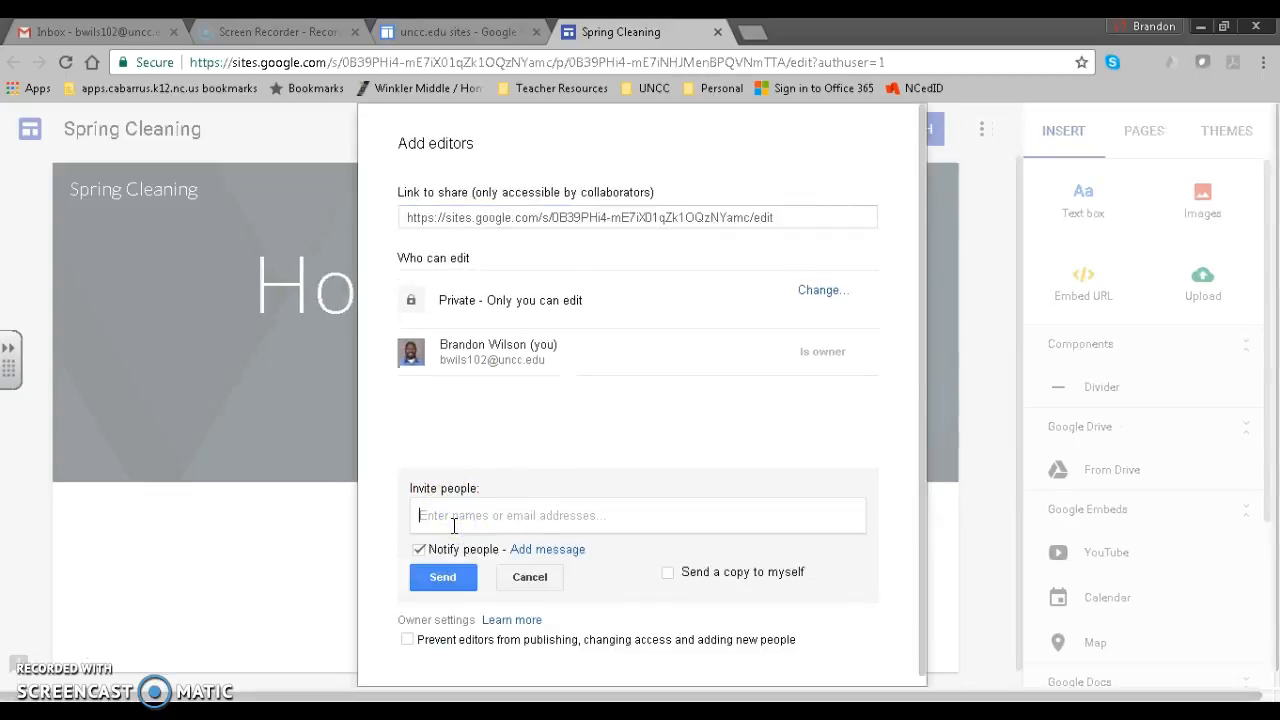
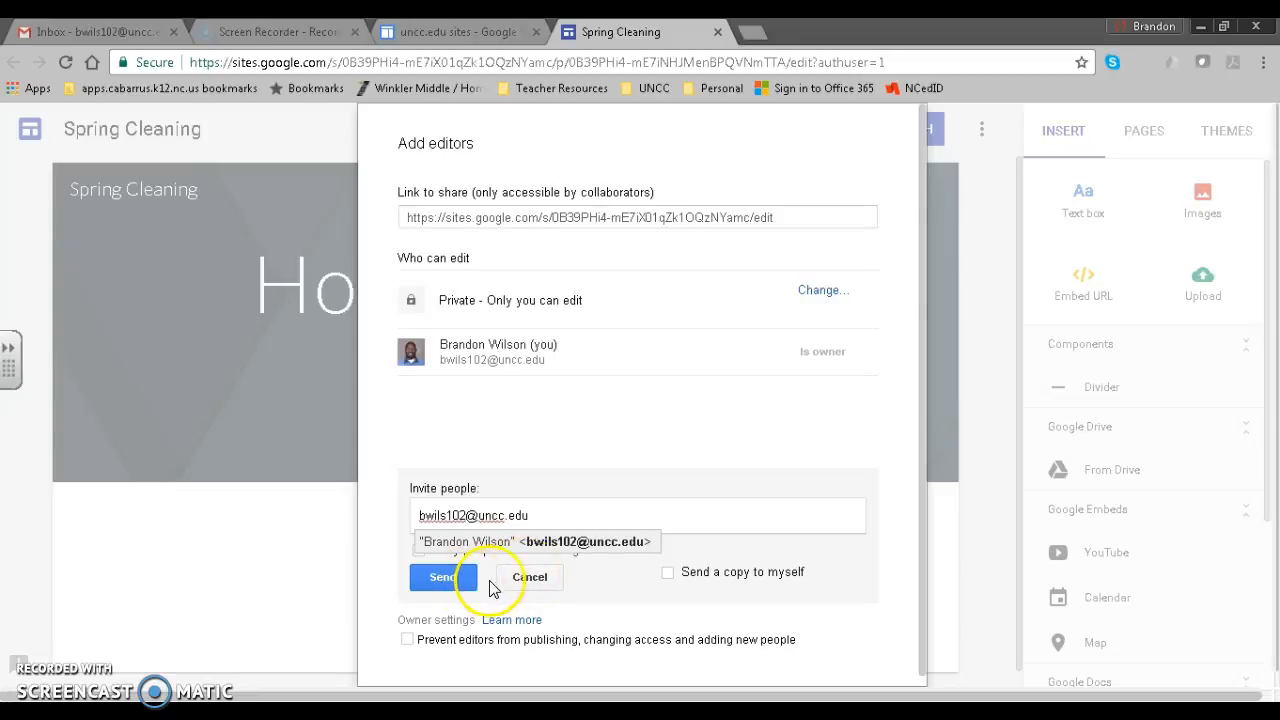
pyautogui.click(530, 580)
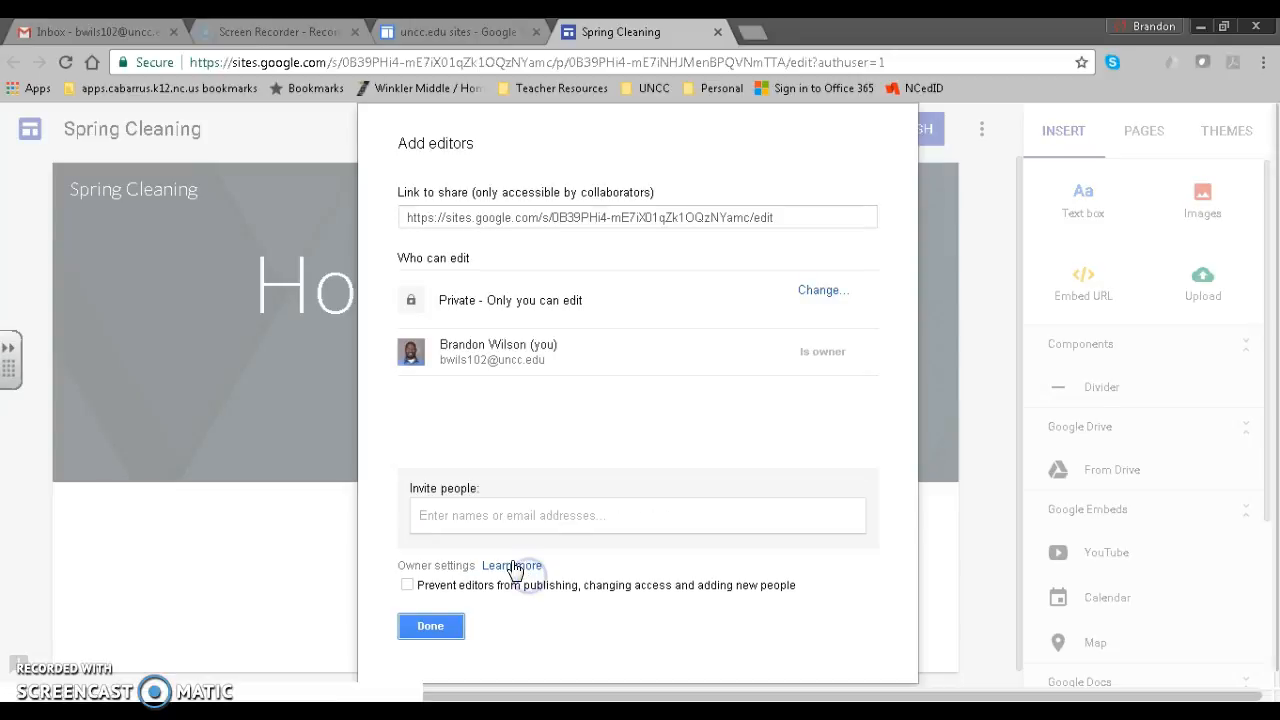
pyautogui.click(450, 615)
pyautogui.click(452, 432)
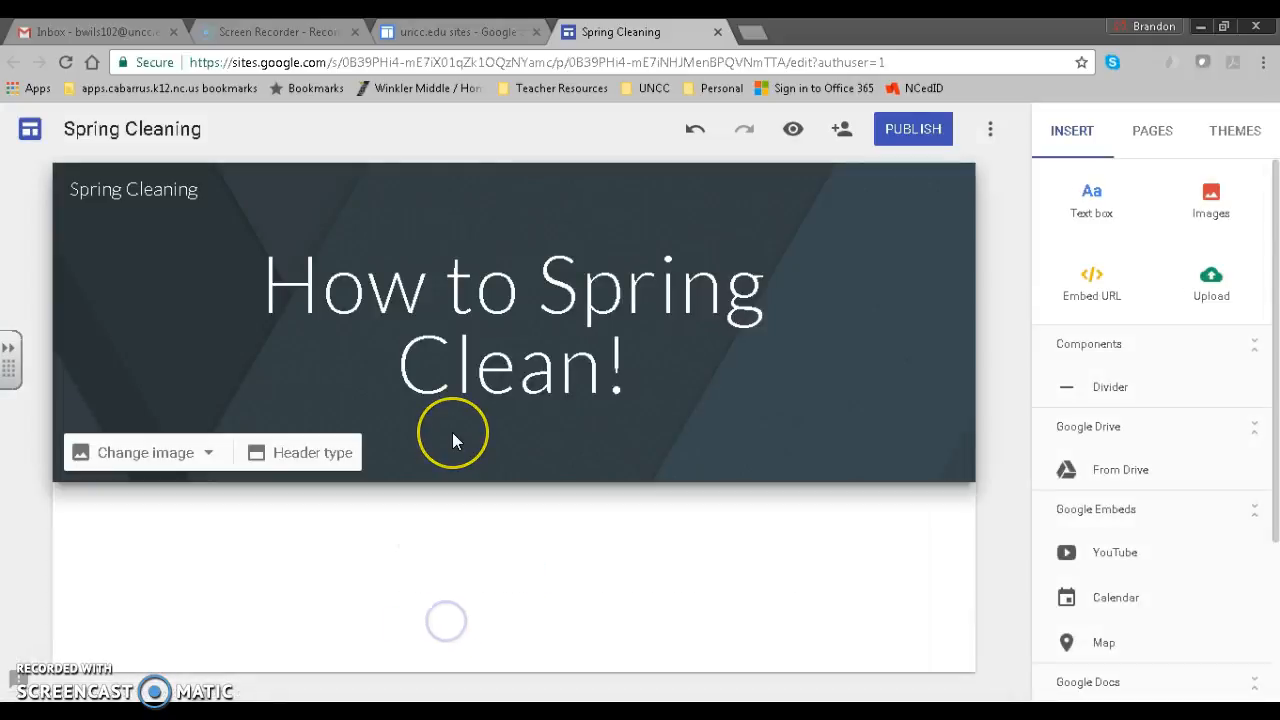
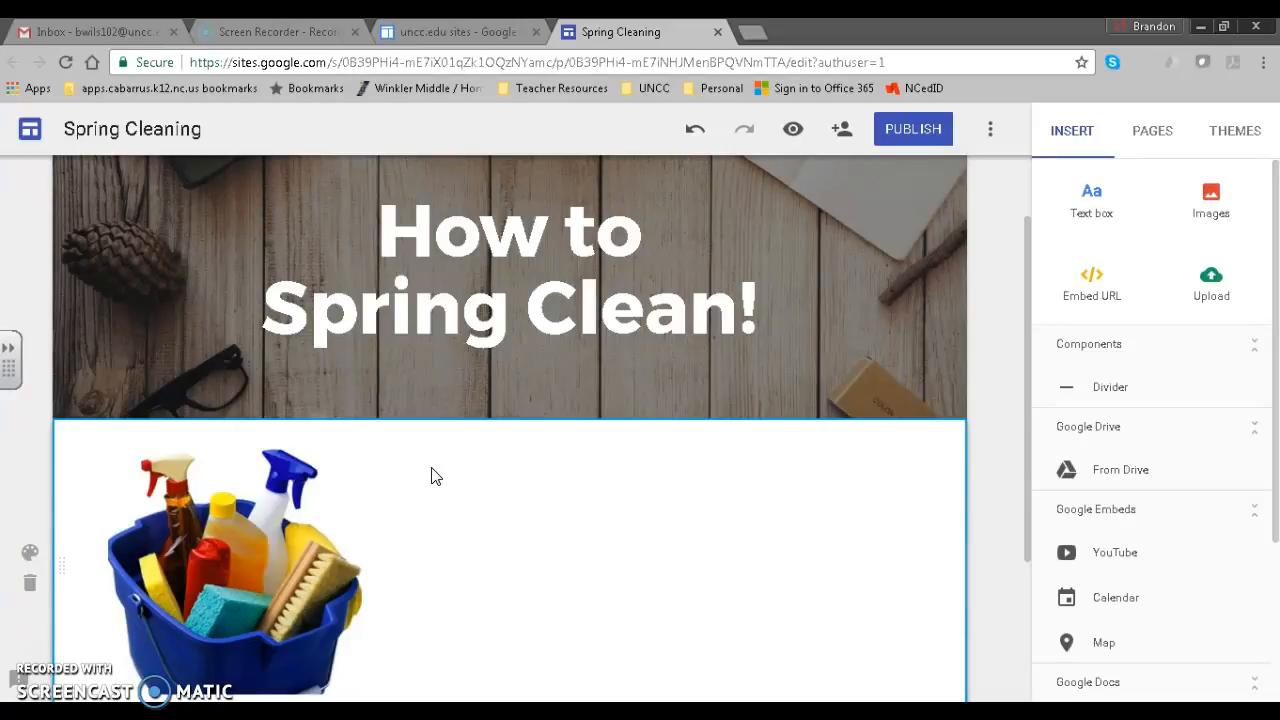
# Select the 'How to Spring Clean!' header on the home page.
pyautogui.scroll(1, 431, 470)
pyautogui.click(429, 463)
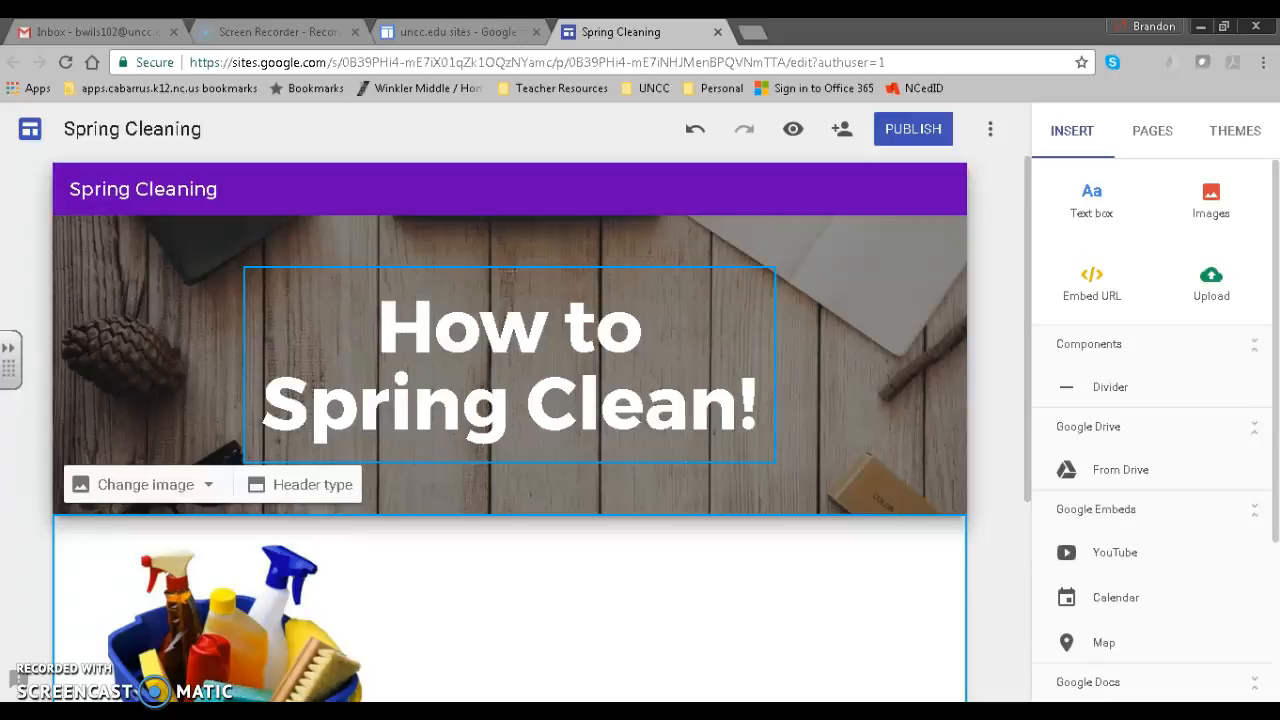
pyautogui.click(260, 166)
pyautogui.click(183, 188)
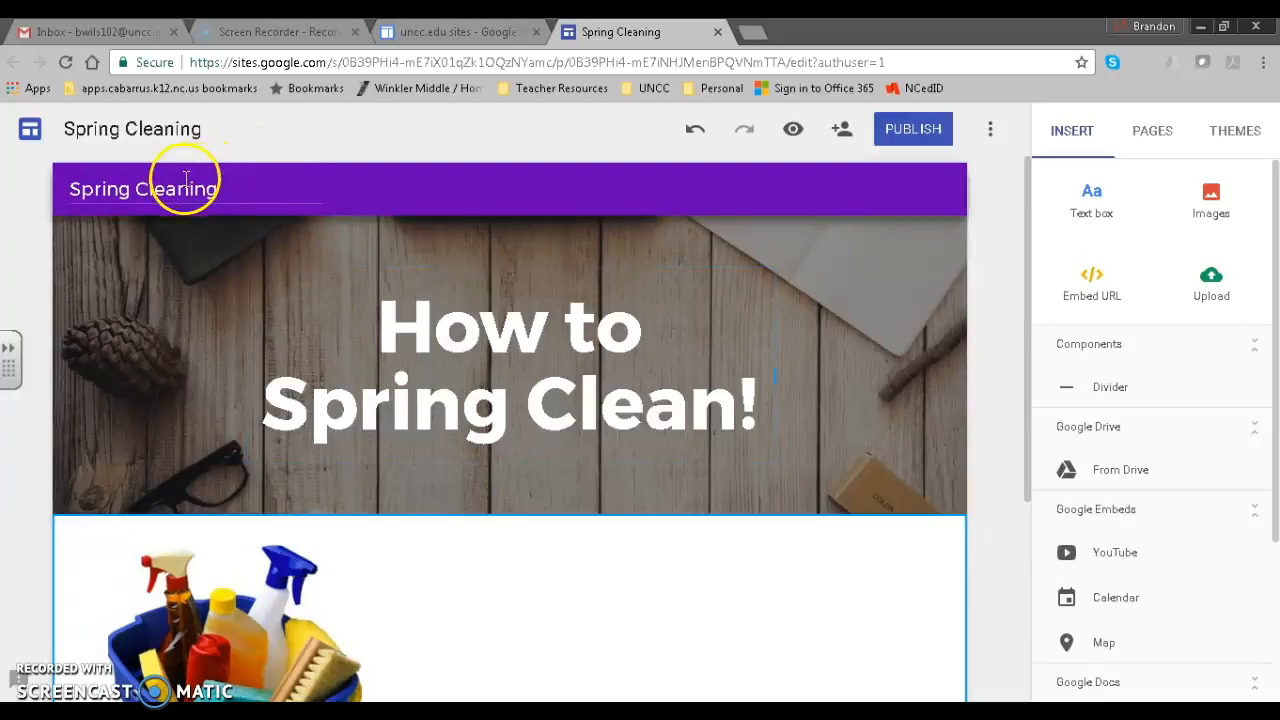
pyautogui.click(197, 238)
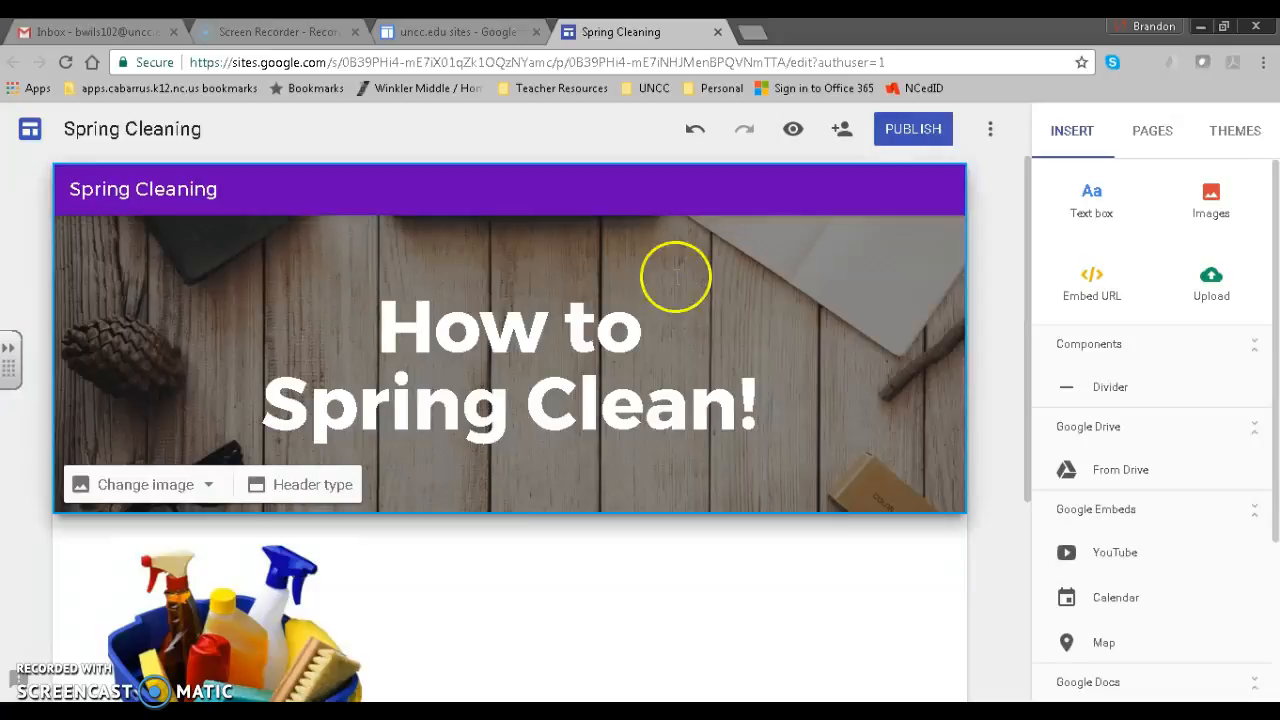
pyautogui.scroll(-2, 550, 405)
pyautogui.scroll(1, 580, 398)
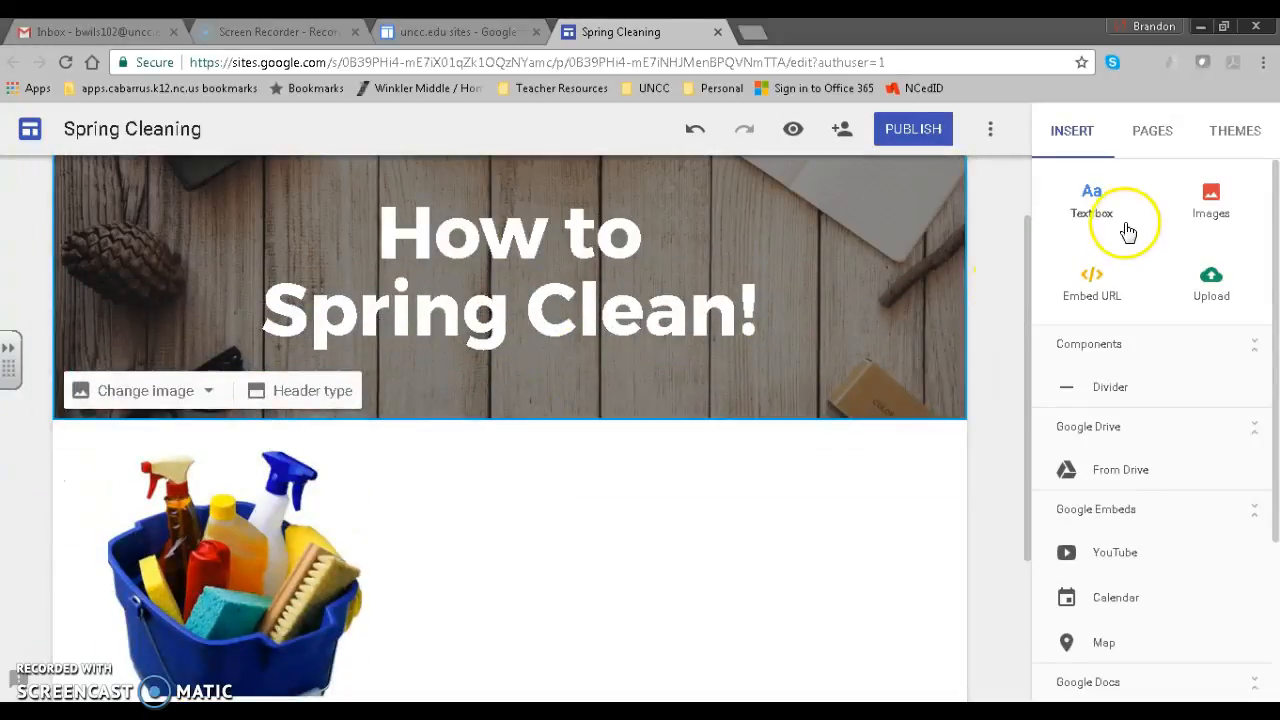
# Add an empty text box below the 'How to Spring Clean!' header.
pyautogui.click(1094, 205)
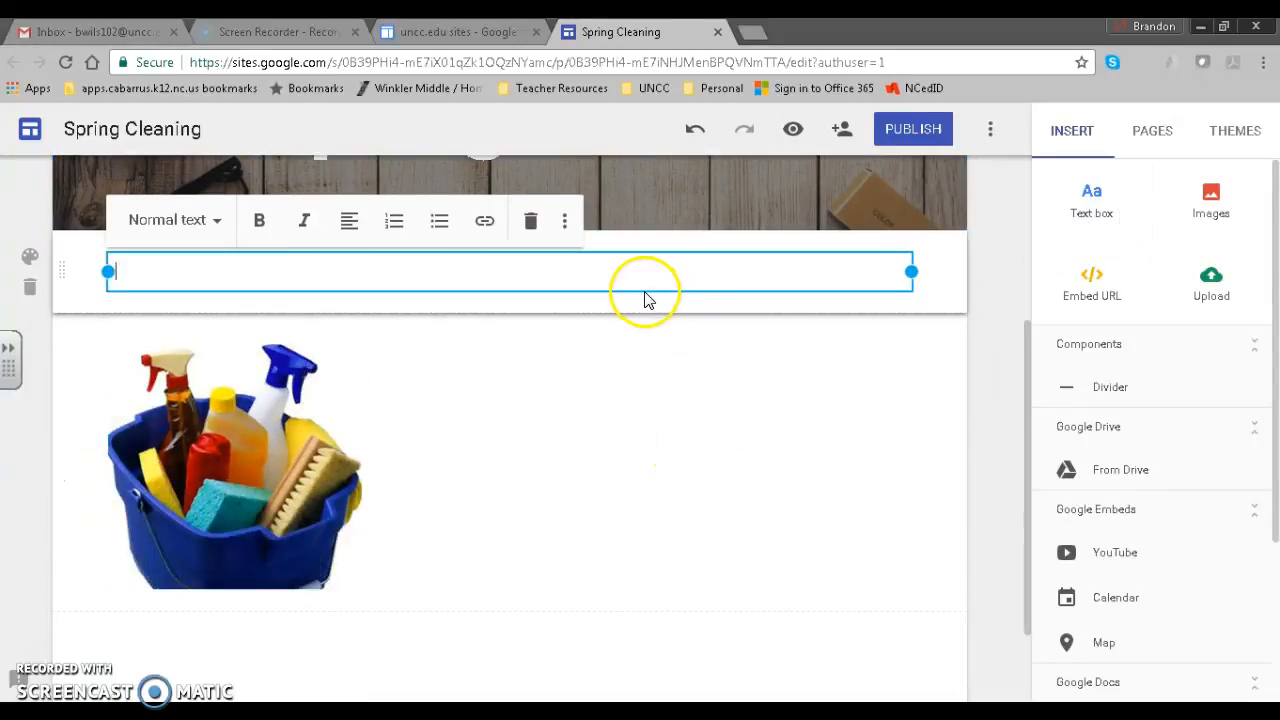
pyautogui.scroll(1, 920, 280)
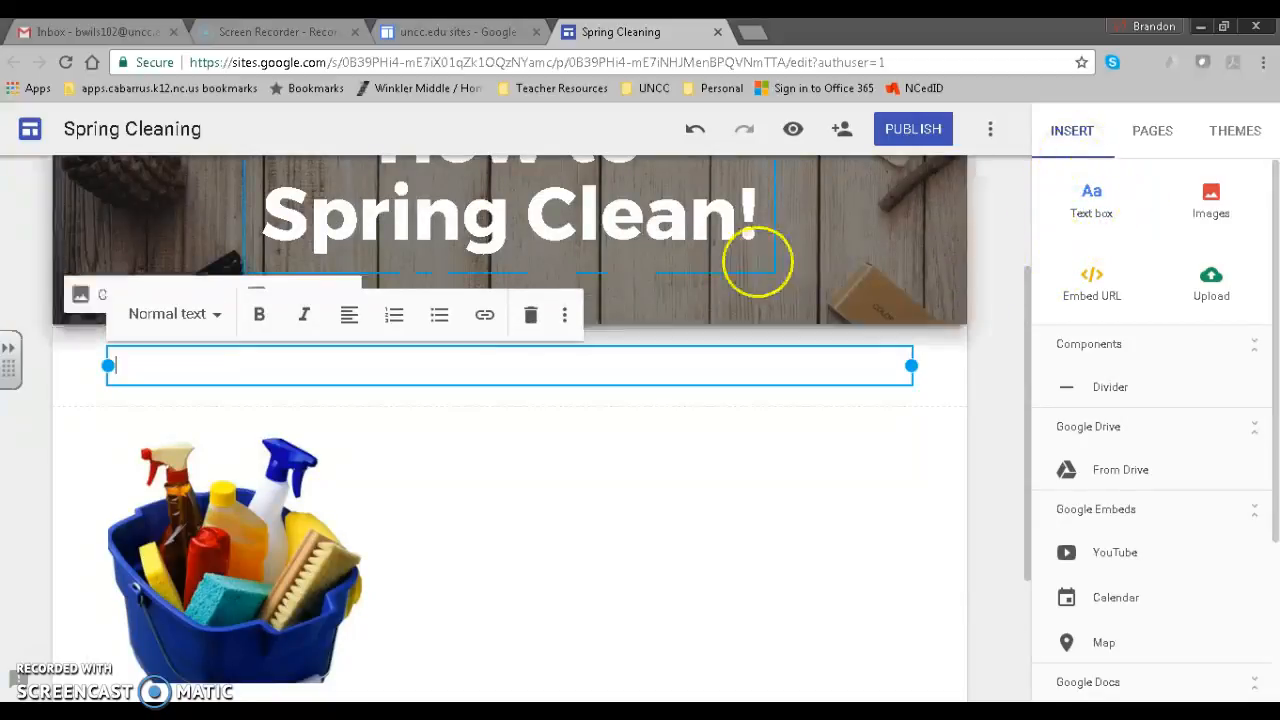
pyautogui.click(740, 363)
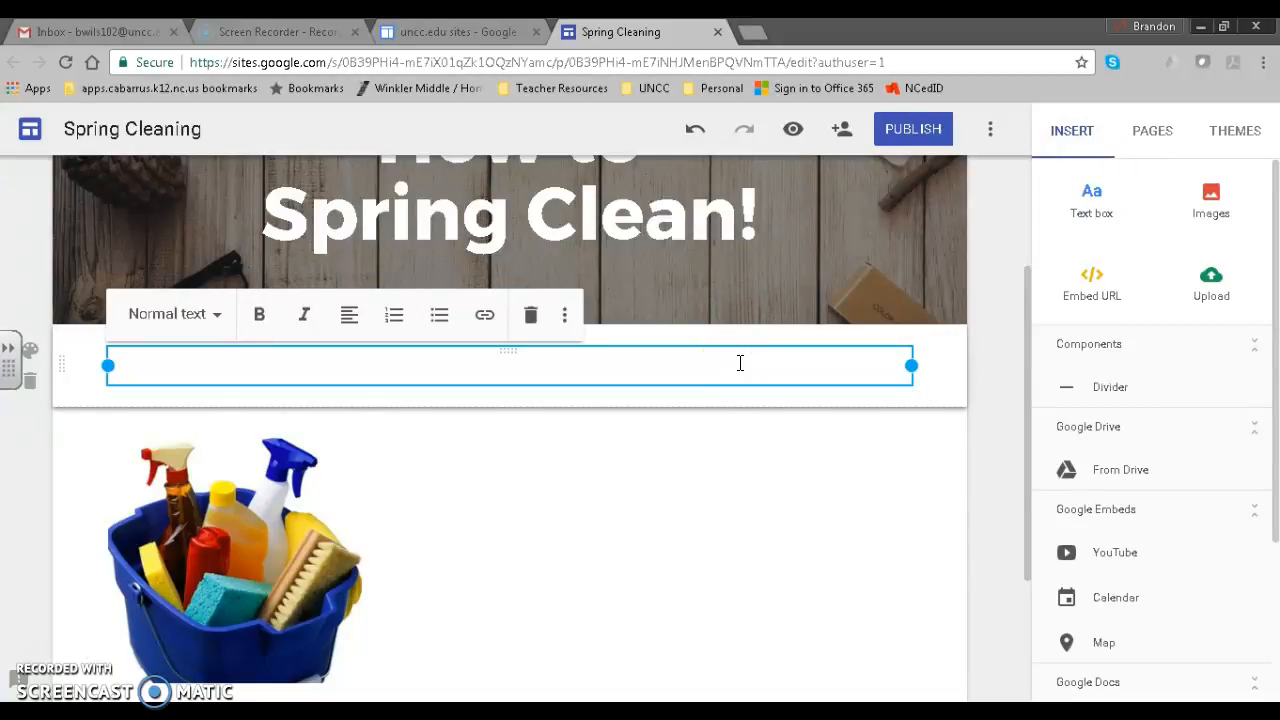
pyautogui.click(740, 363)
pyautogui.scroll(2, 735, 365)
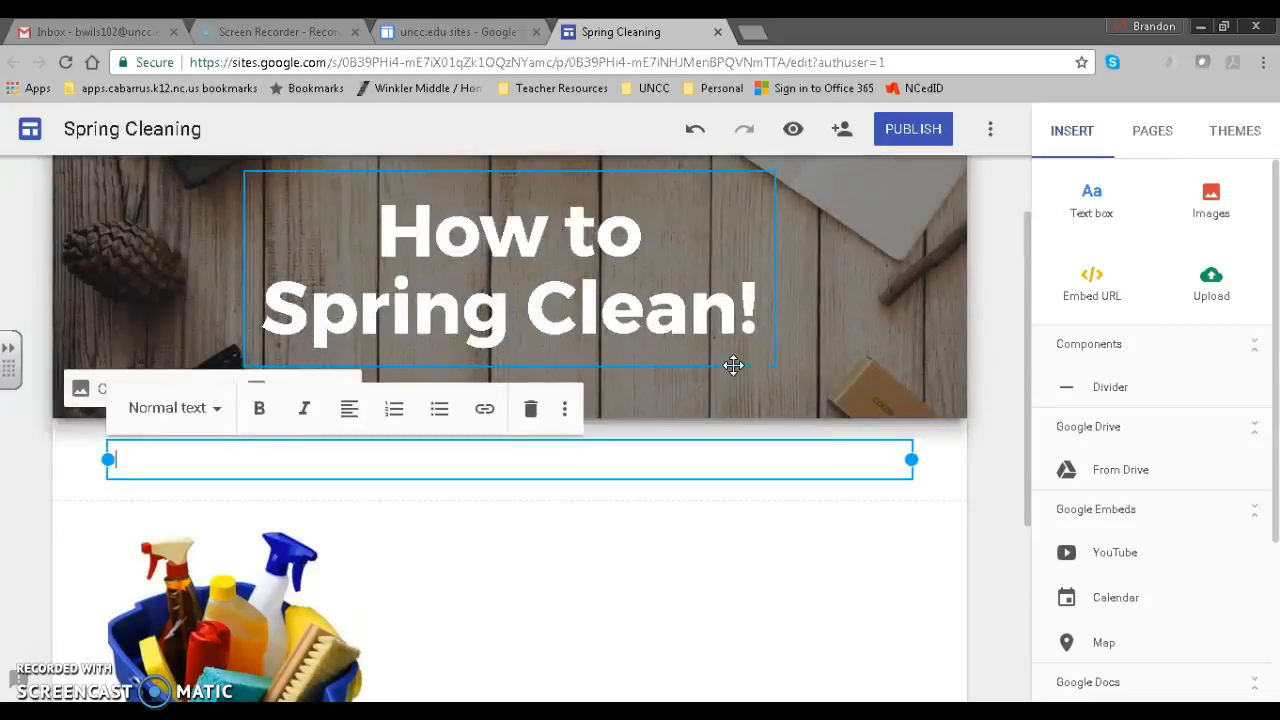
pyautogui.click(463, 350)
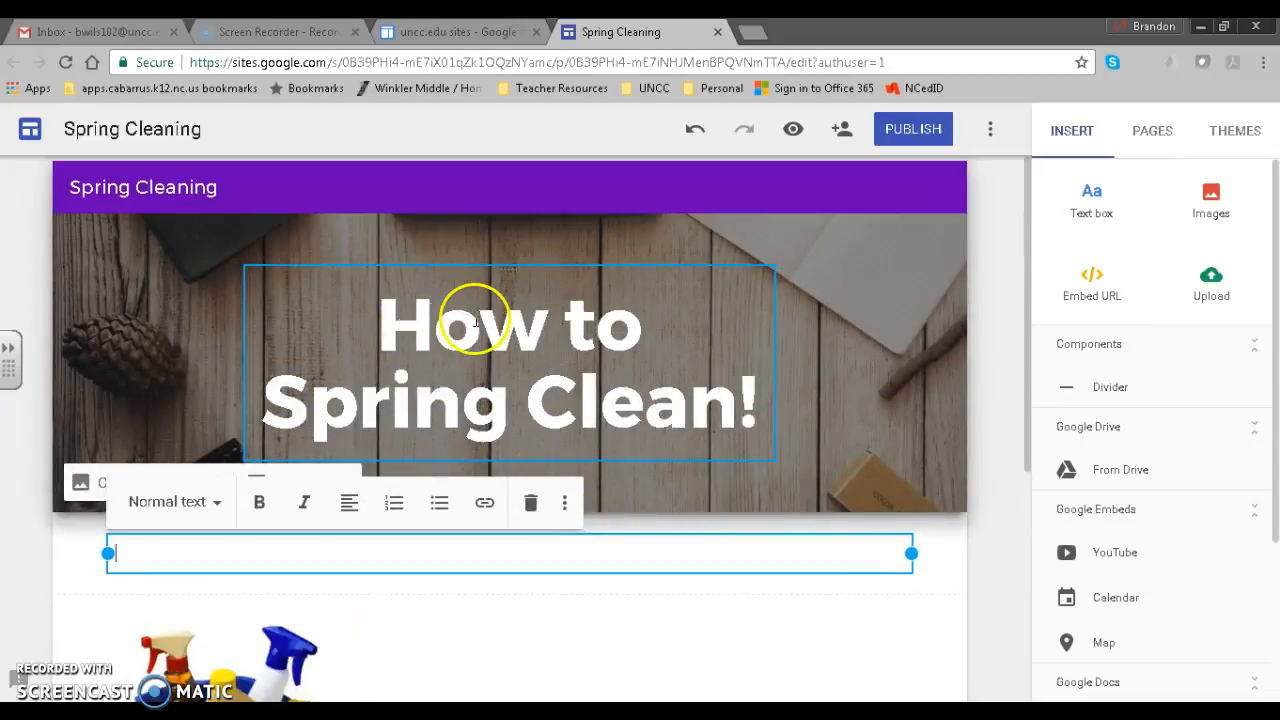
# Paste the paragraph about finishing your cleaning to-do list over Spring break into the text box.
pyautogui.scroll(-1, 405, 341)
pyautogui.scroll(-1, 386, 514)
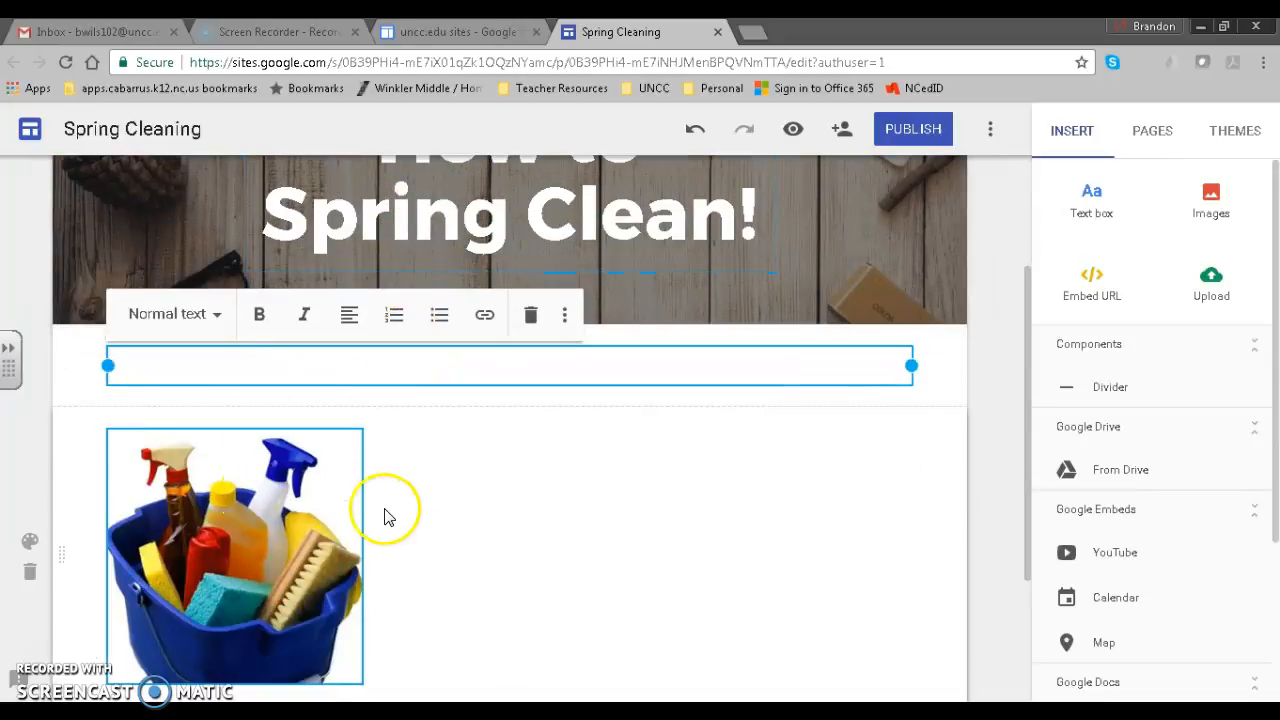
pyautogui.scroll(1, 386, 514)
pyautogui.scroll(1, 388, 517)
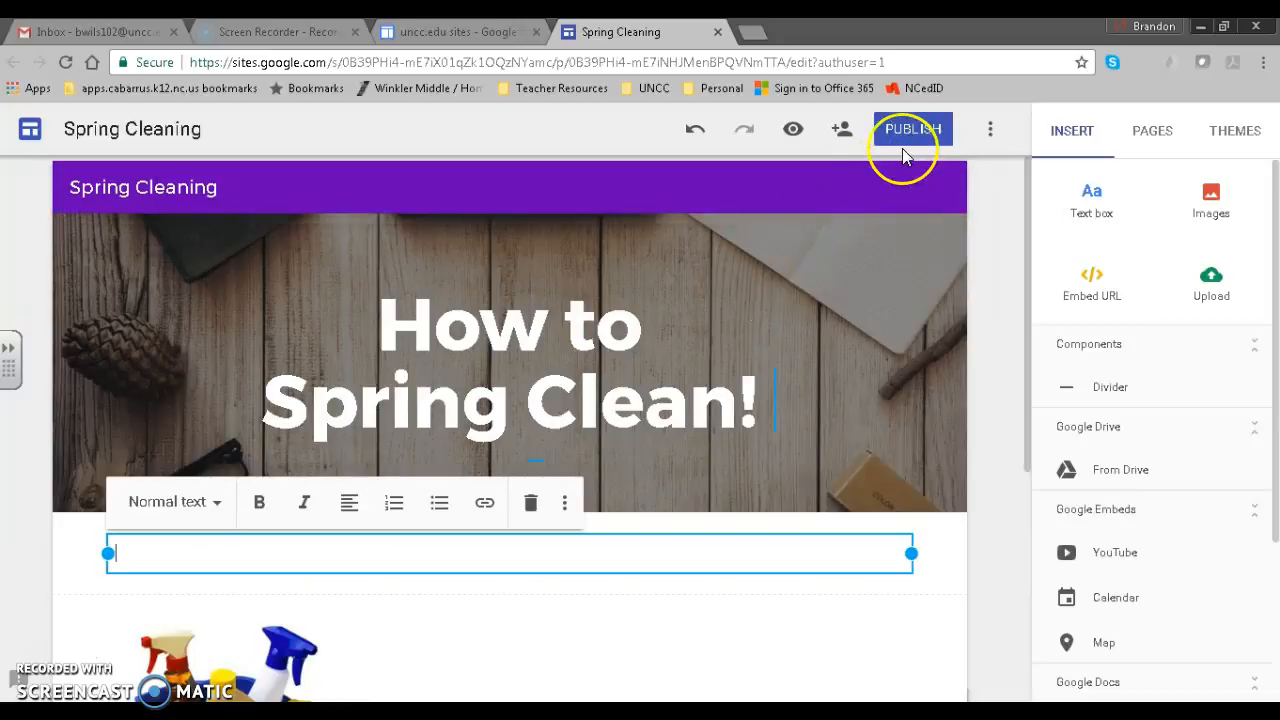
pyautogui.scroll(-1, 481, 410)
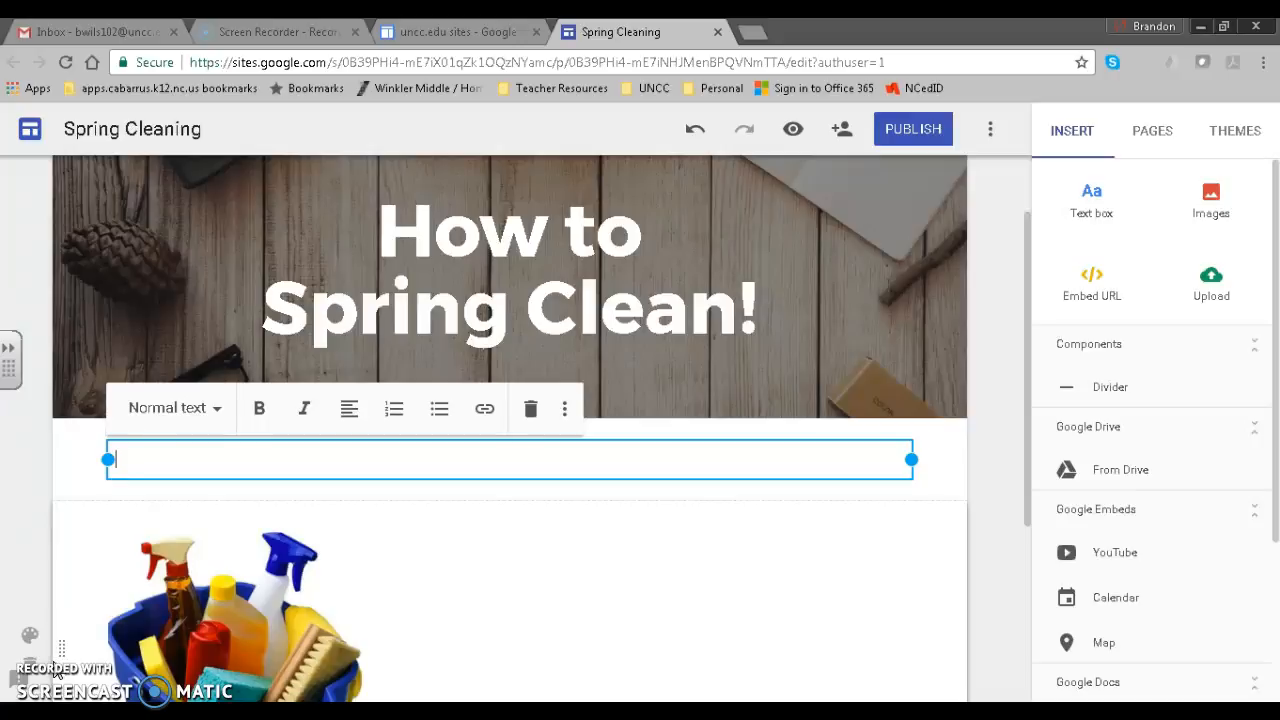
pyautogui.write('The purpose of this website is to give great suggestions on how to make the most of your Spring break by knocking off your cleaning to-do list.')
pyautogui.click(309, 514)
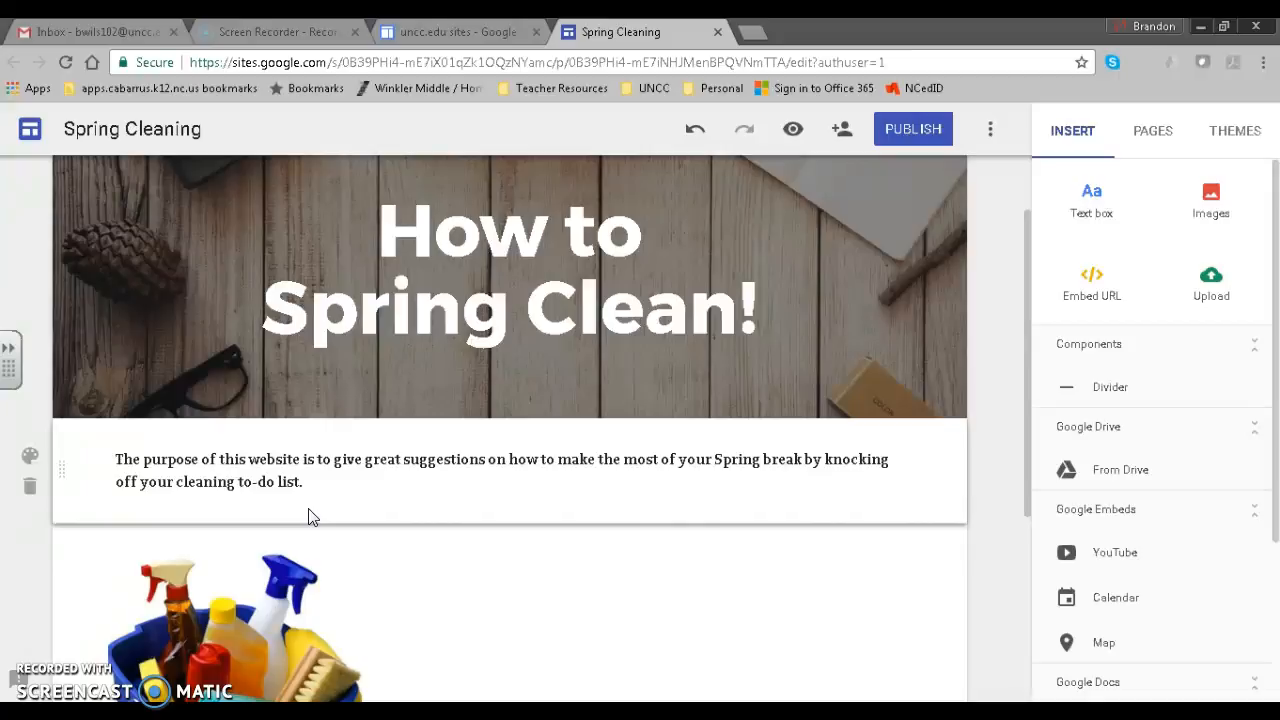
# Add a new page named 'Ideas' to the site.
pyautogui.click(624, 438)
pyautogui.click(826, 400)
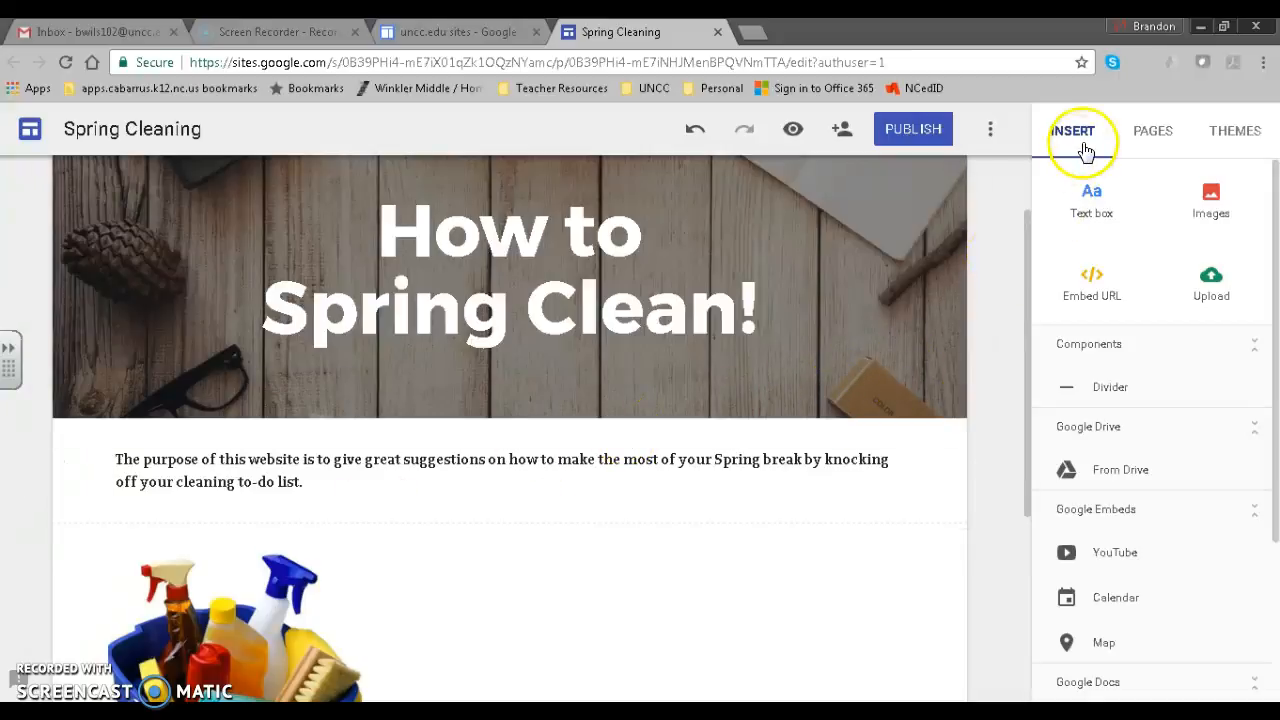
pyautogui.click(1155, 132)
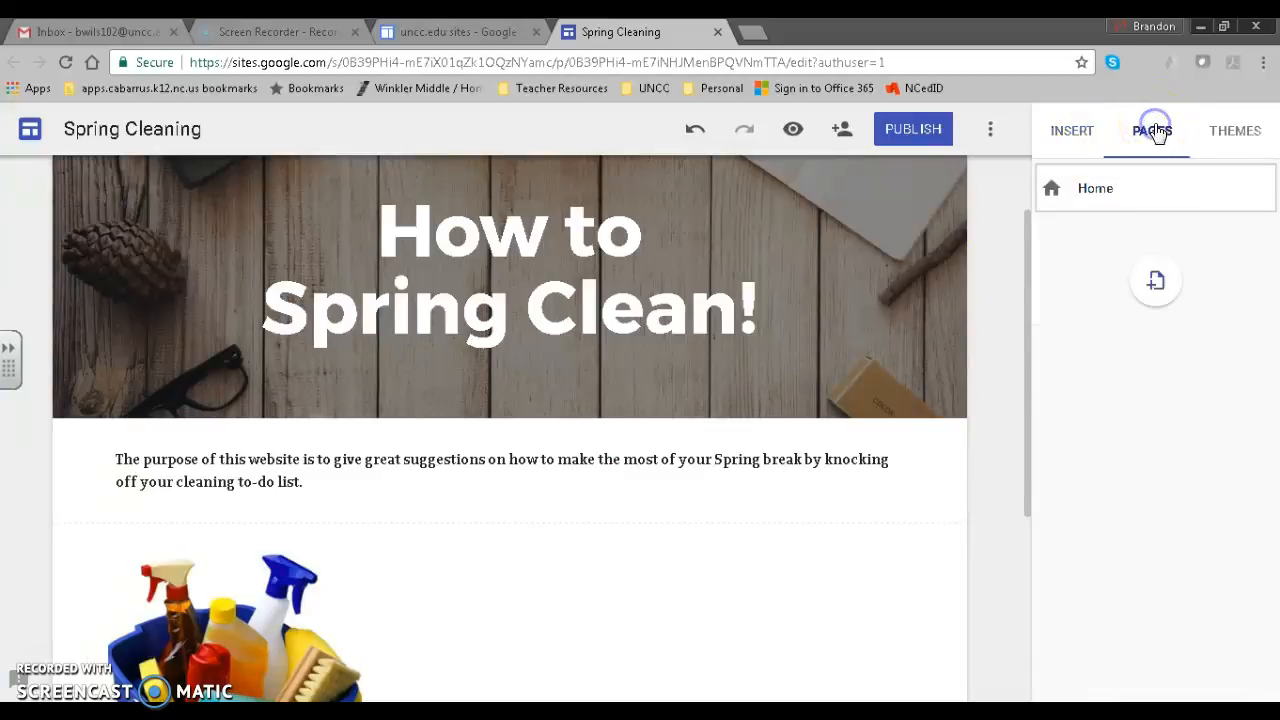
pyautogui.click(1173, 296)
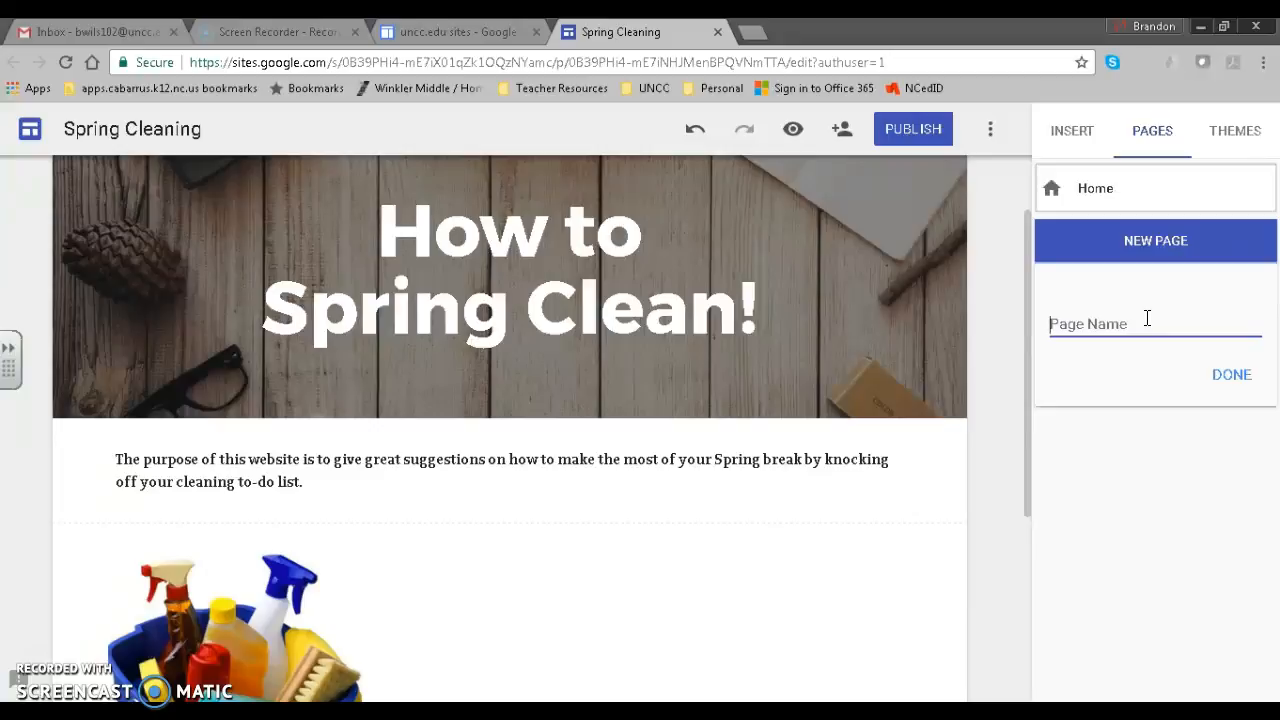
pyautogui.write('Ideas')
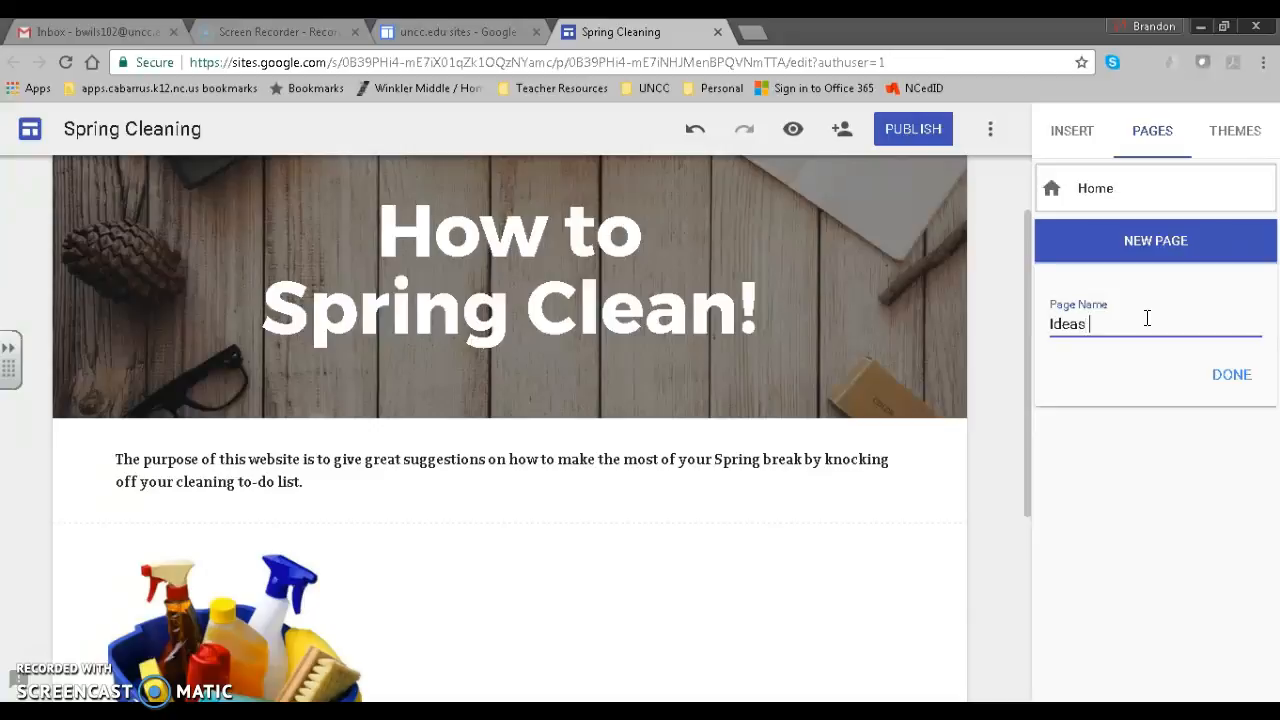
pyautogui.click(1225, 376)
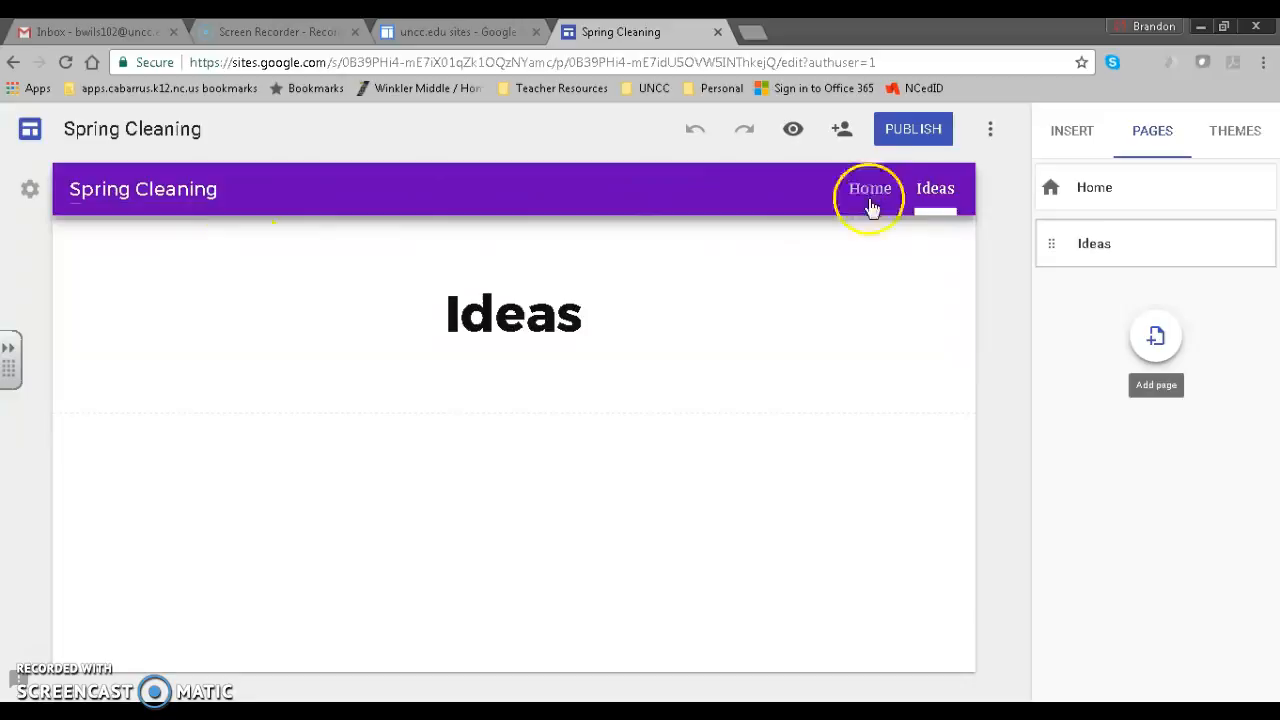
# Add a text box reading 'Add information about your website title.' under the Ideas heading.
pyautogui.click(560, 357)
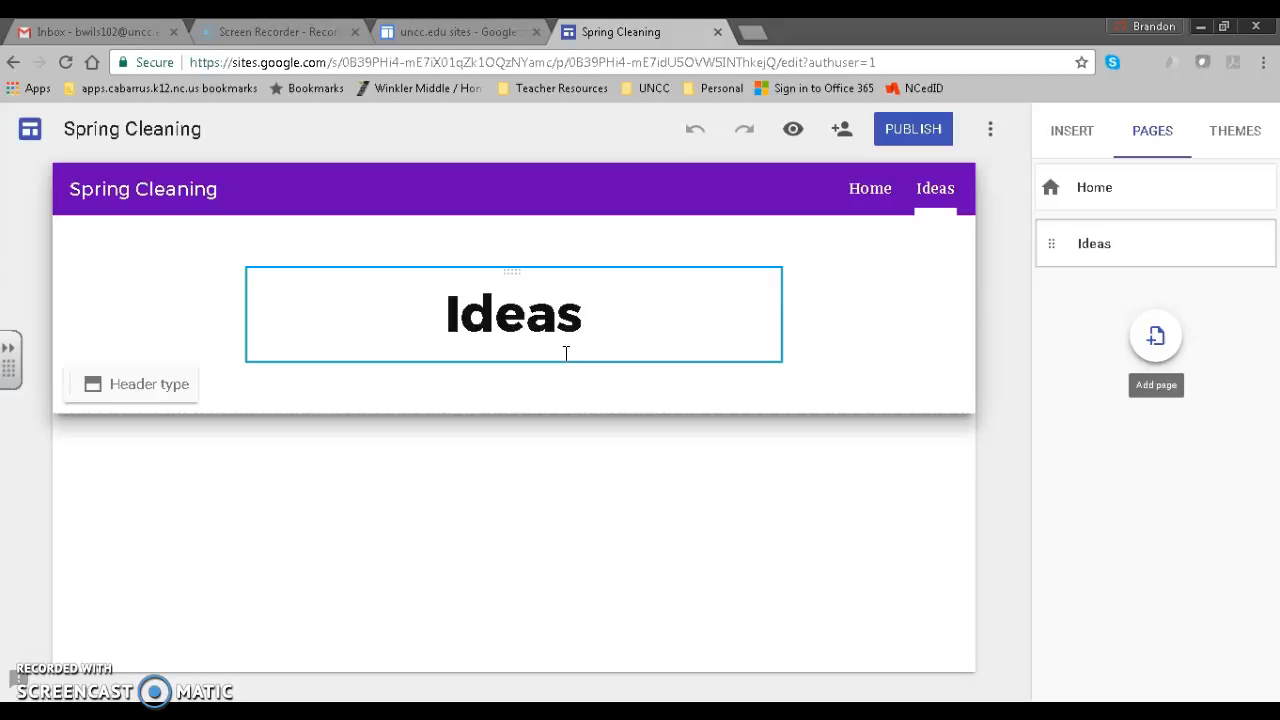
pyautogui.click(823, 309)
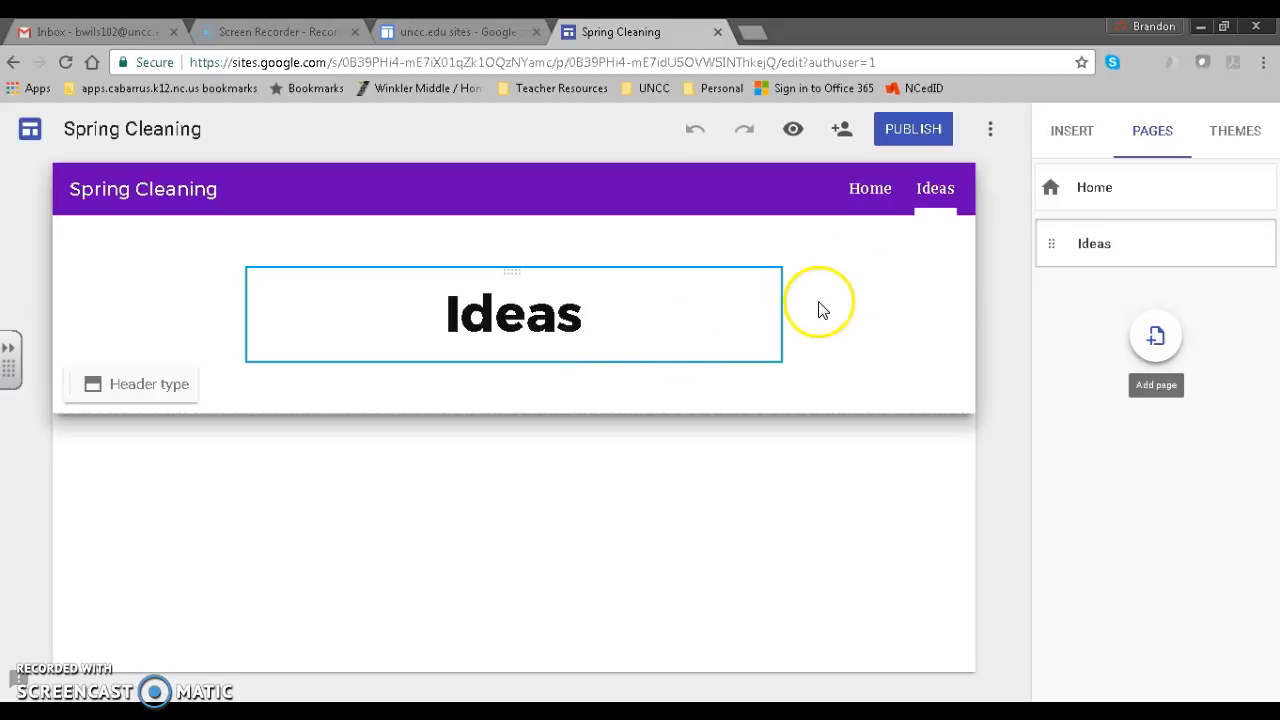
pyautogui.click(1066, 133)
pyautogui.click(1071, 209)
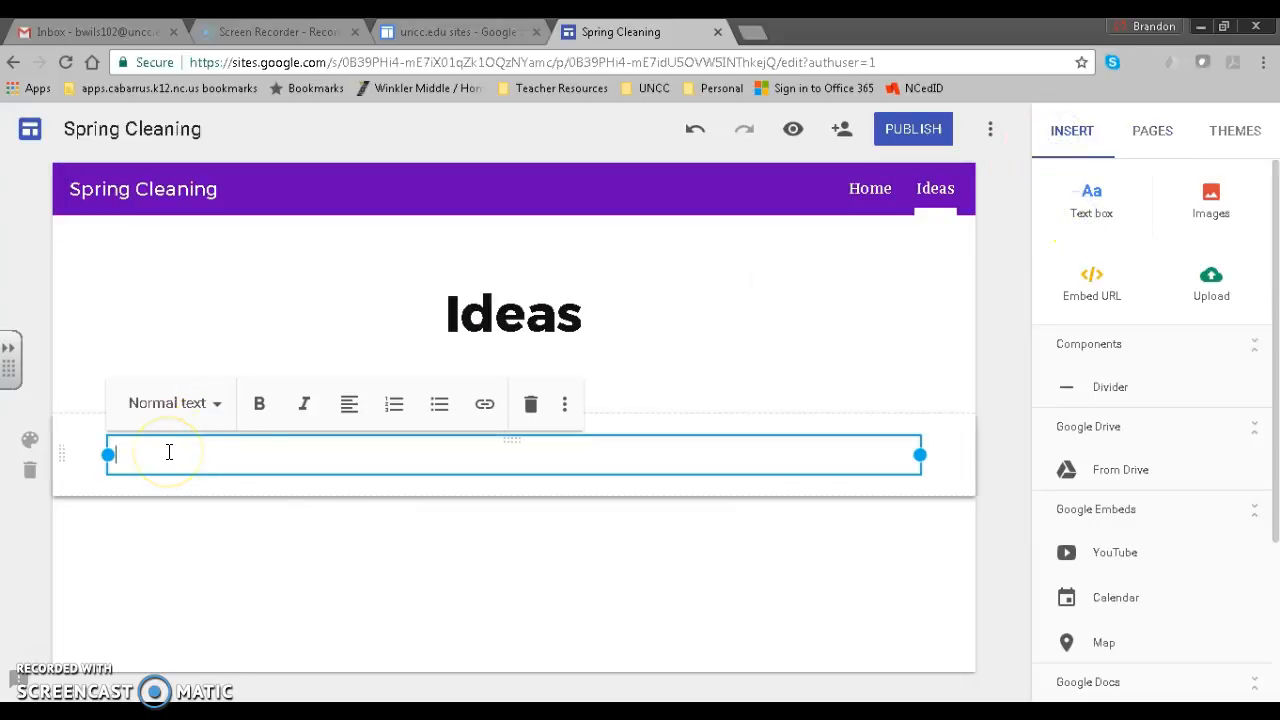
pyautogui.write('Add information about your ')
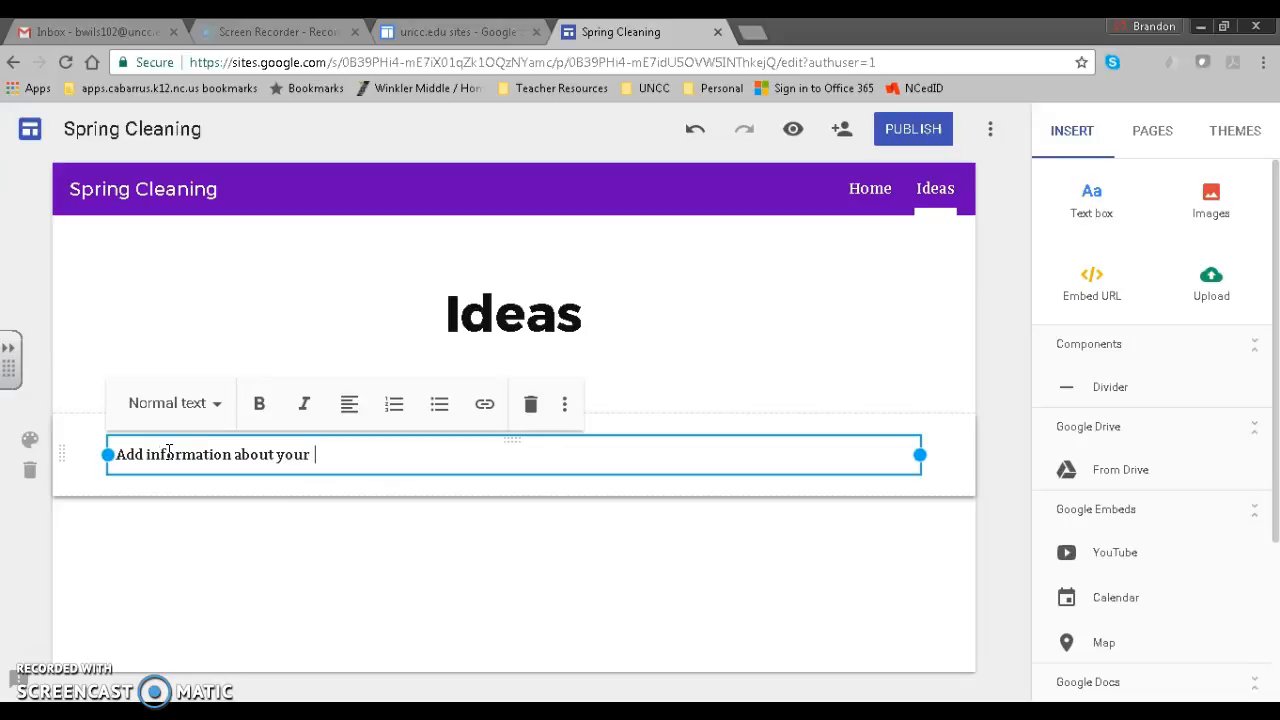
pyautogui.write('website title.')
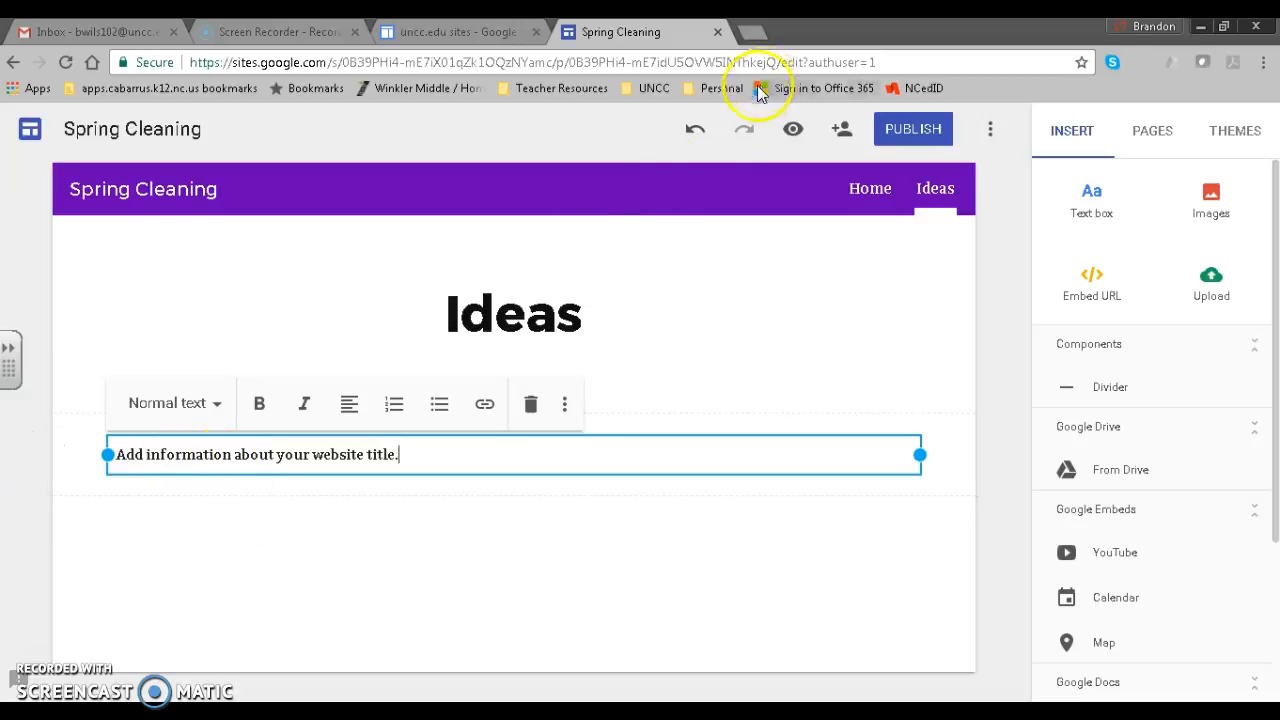
pyautogui.click(412, 513)
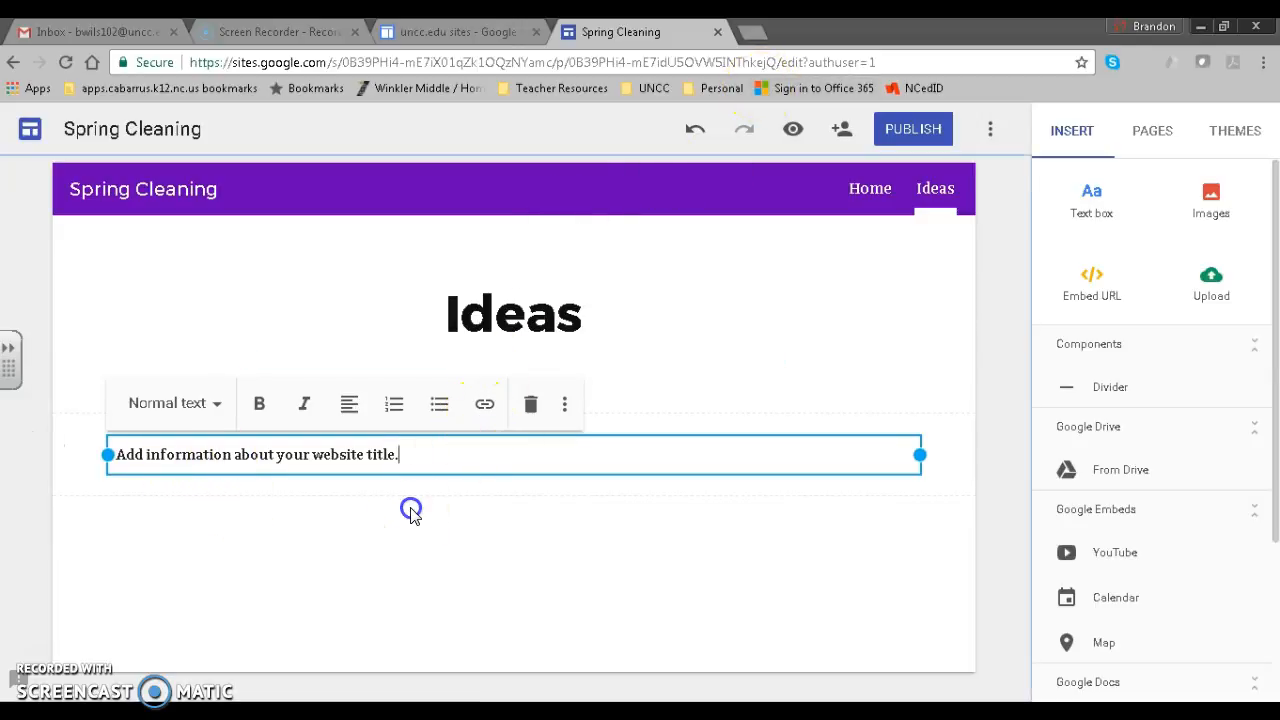
pyautogui.click(490, 449)
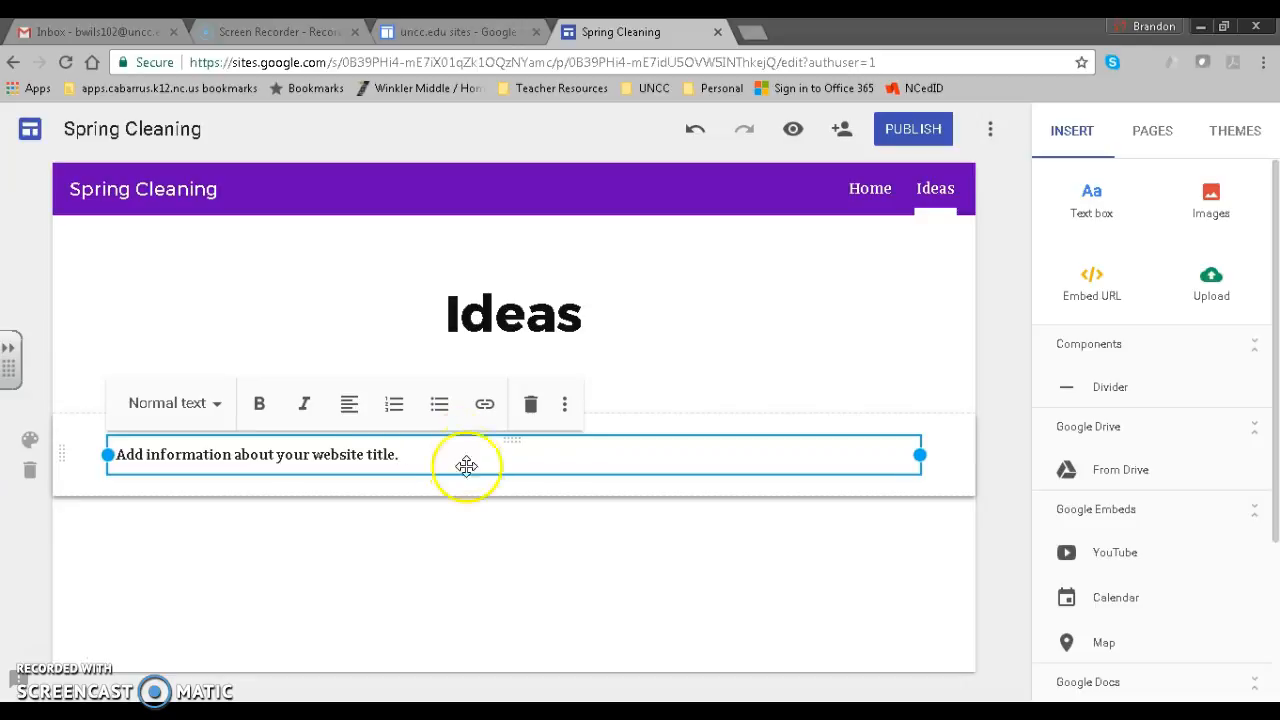
pyautogui.click(469, 538)
pyautogui.click(1060, 212)
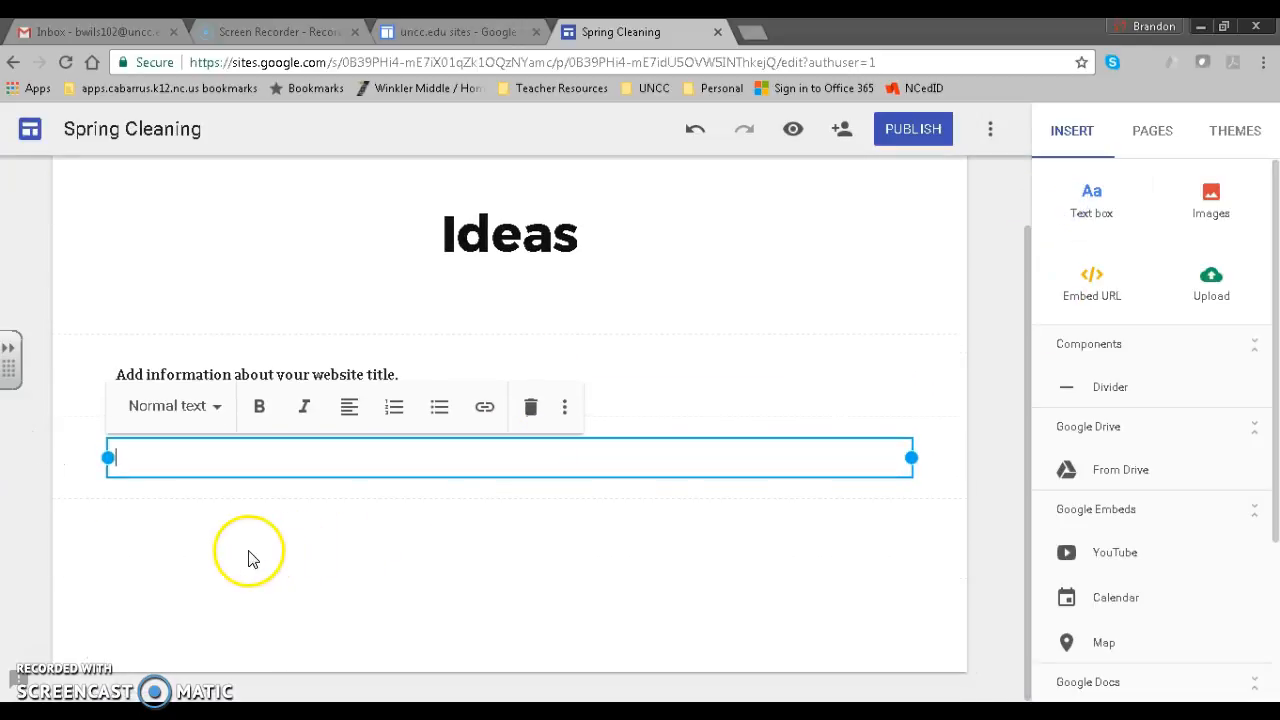
pyautogui.write('Lowes.com')
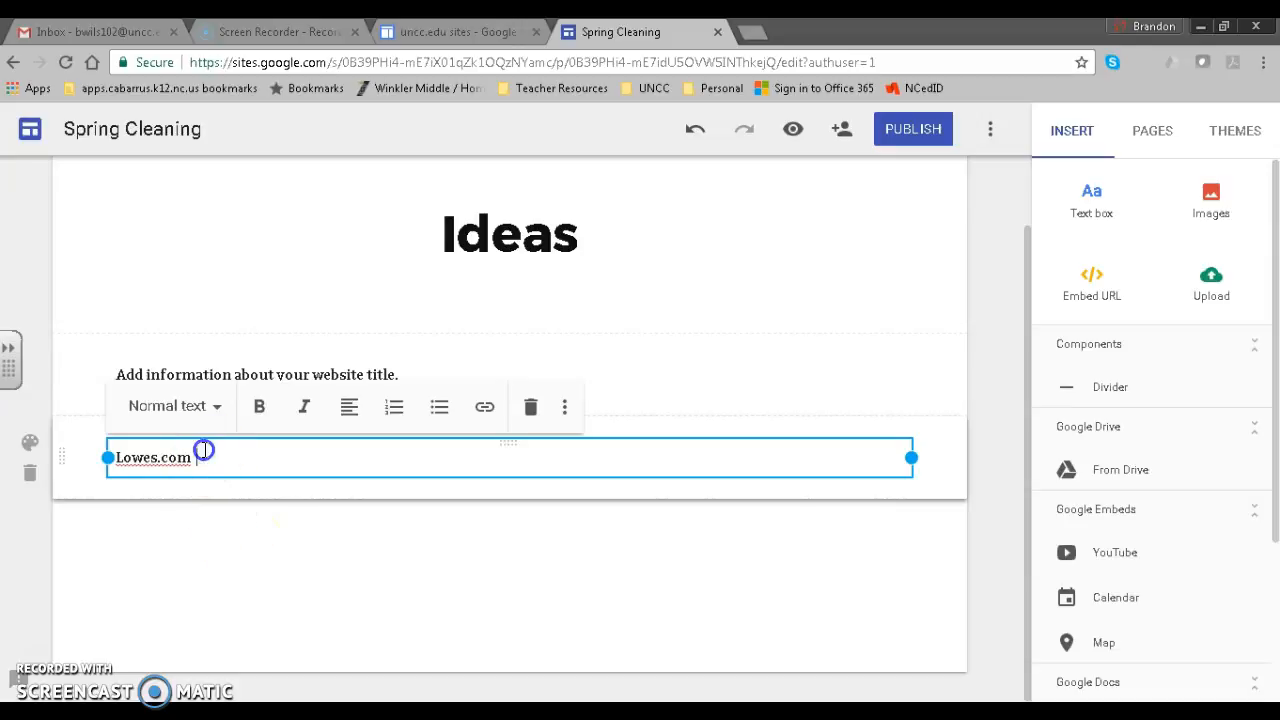
pyautogui.moveTo(200, 456); pyautogui.dragTo(110, 467)
pyautogui.click(484, 406)
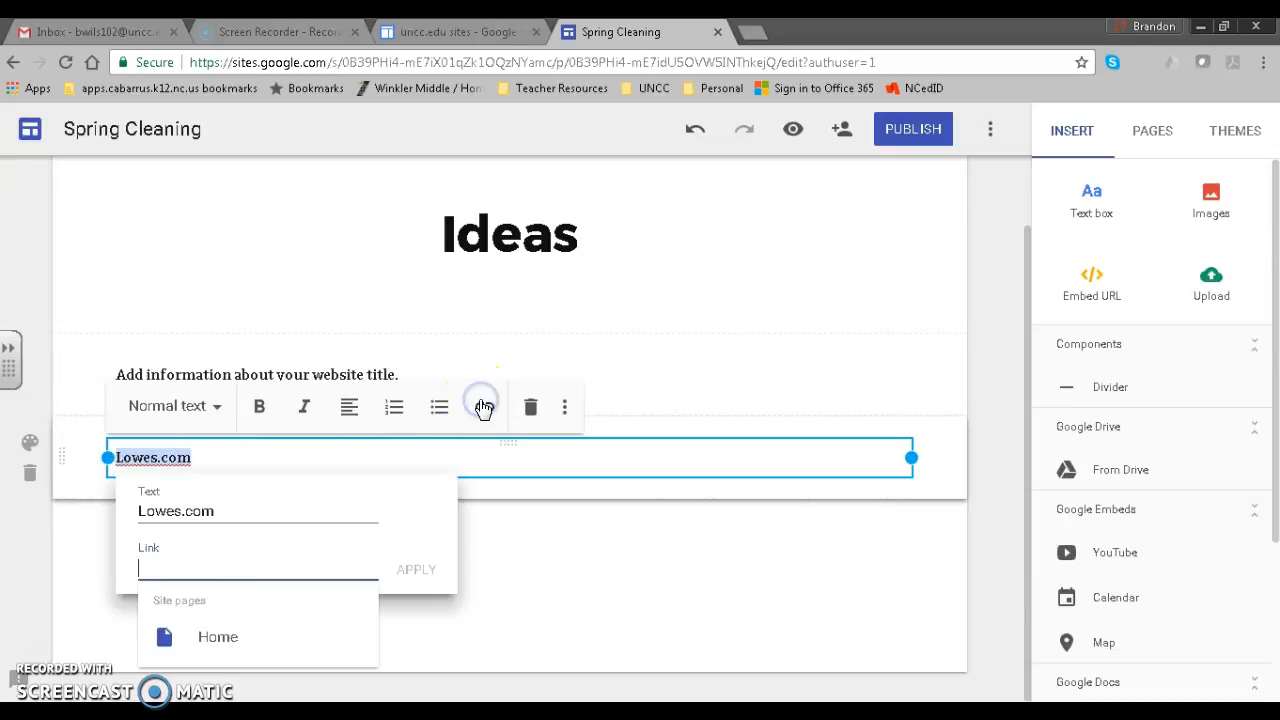
pyautogui.write('www.lowes.com')
pyautogui.click(416, 568)
pyautogui.click(372, 551)
pyautogui.click(152, 455)
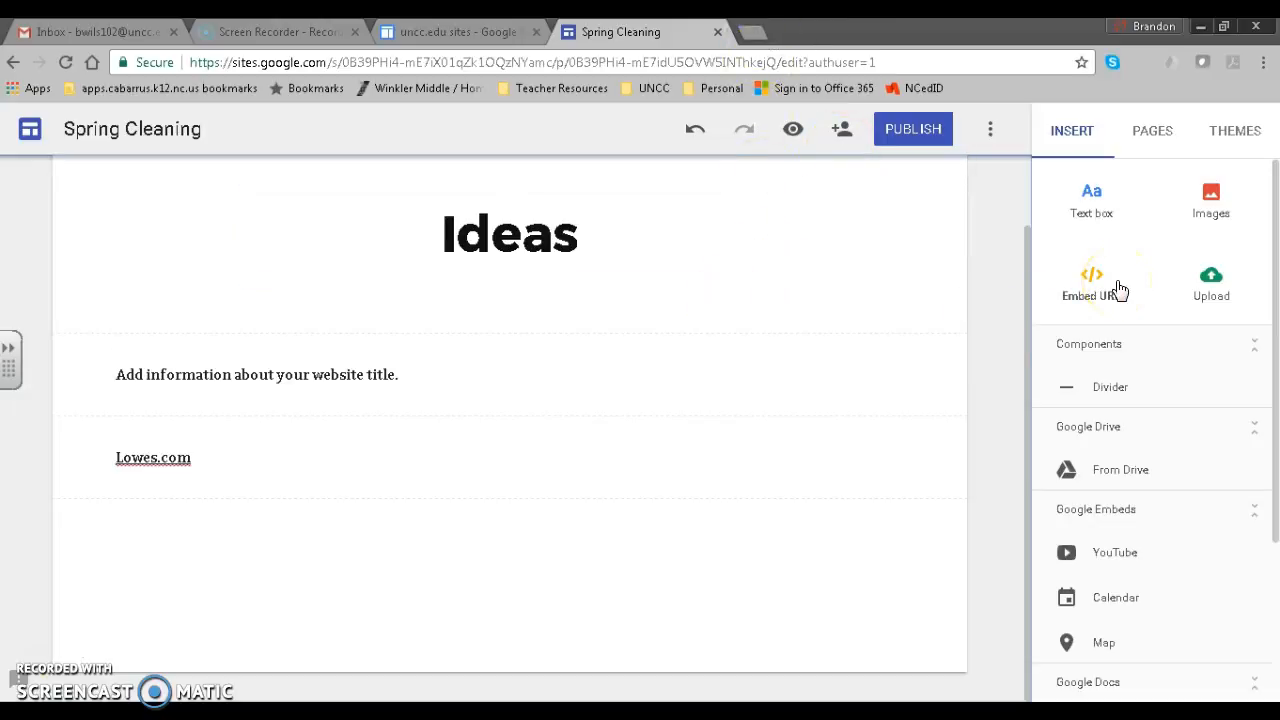
# Insert the first 'spring cleaning' image search result, a green Spring Cleaning road sign.
pyautogui.click(1200, 214)
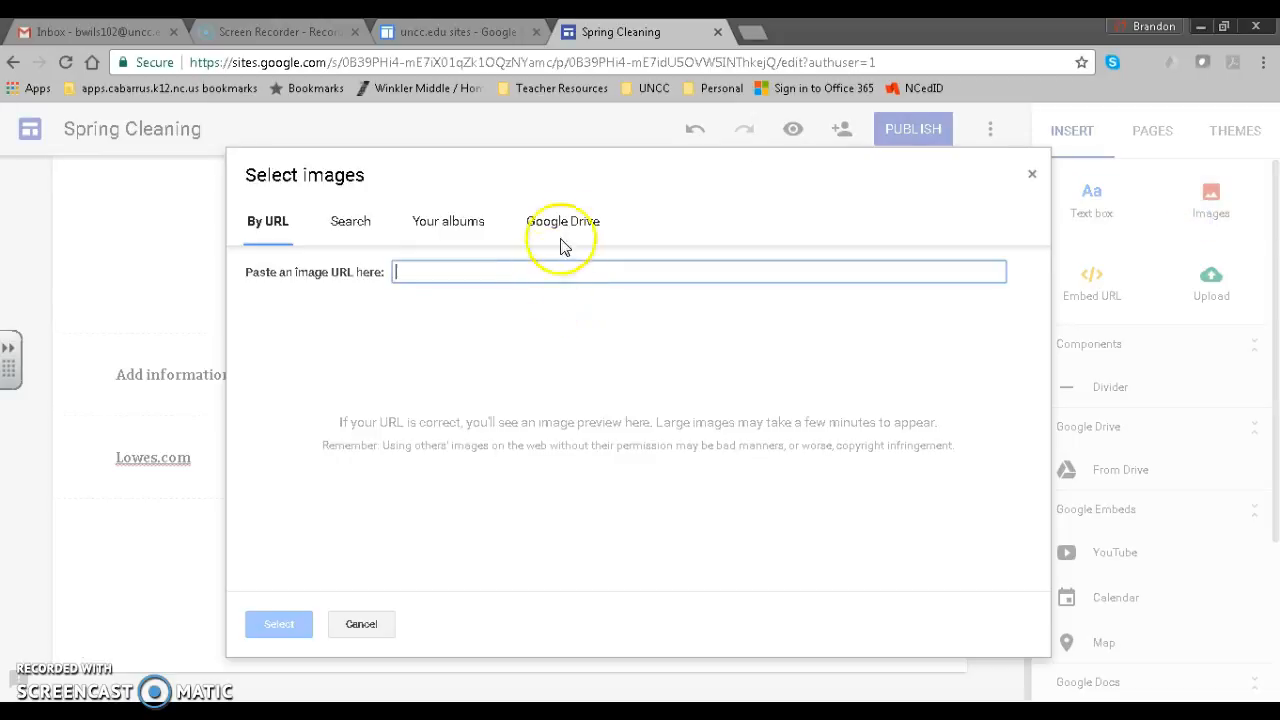
pyautogui.click(372, 226)
pyautogui.click(429, 286)
pyautogui.write('spring cleaning')
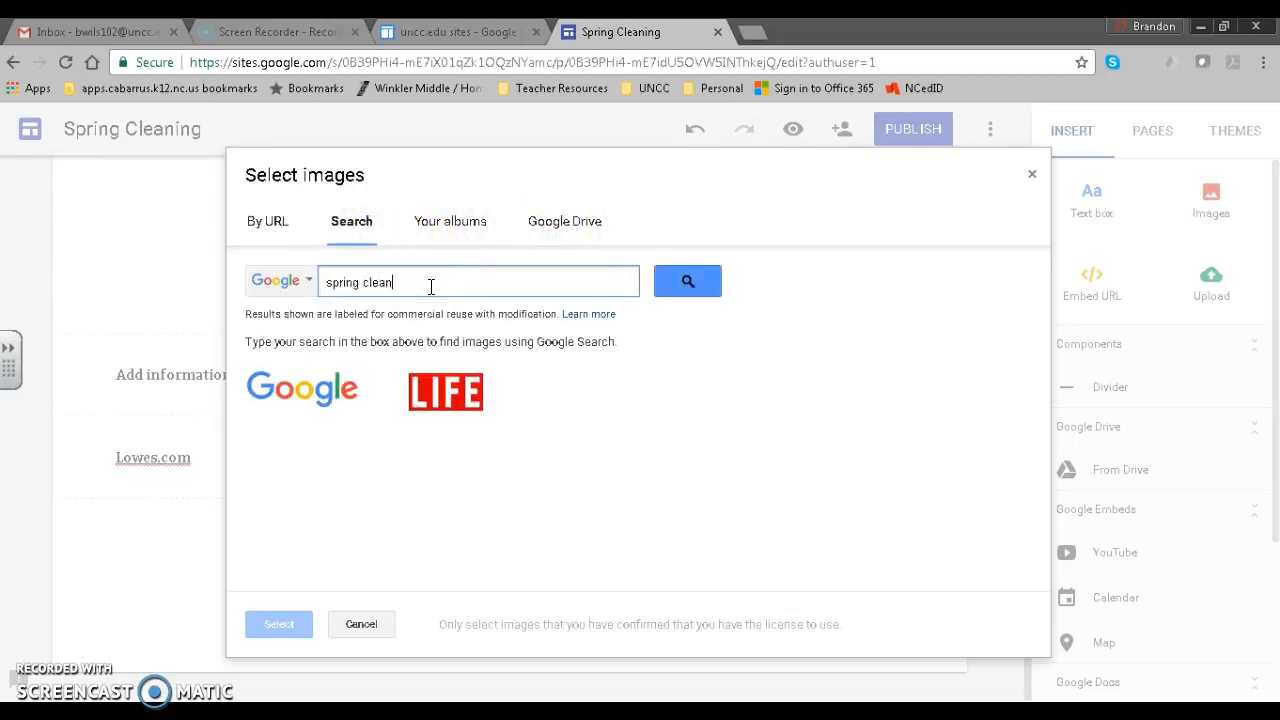
pyautogui.press('Return')
pyautogui.click(340, 425)
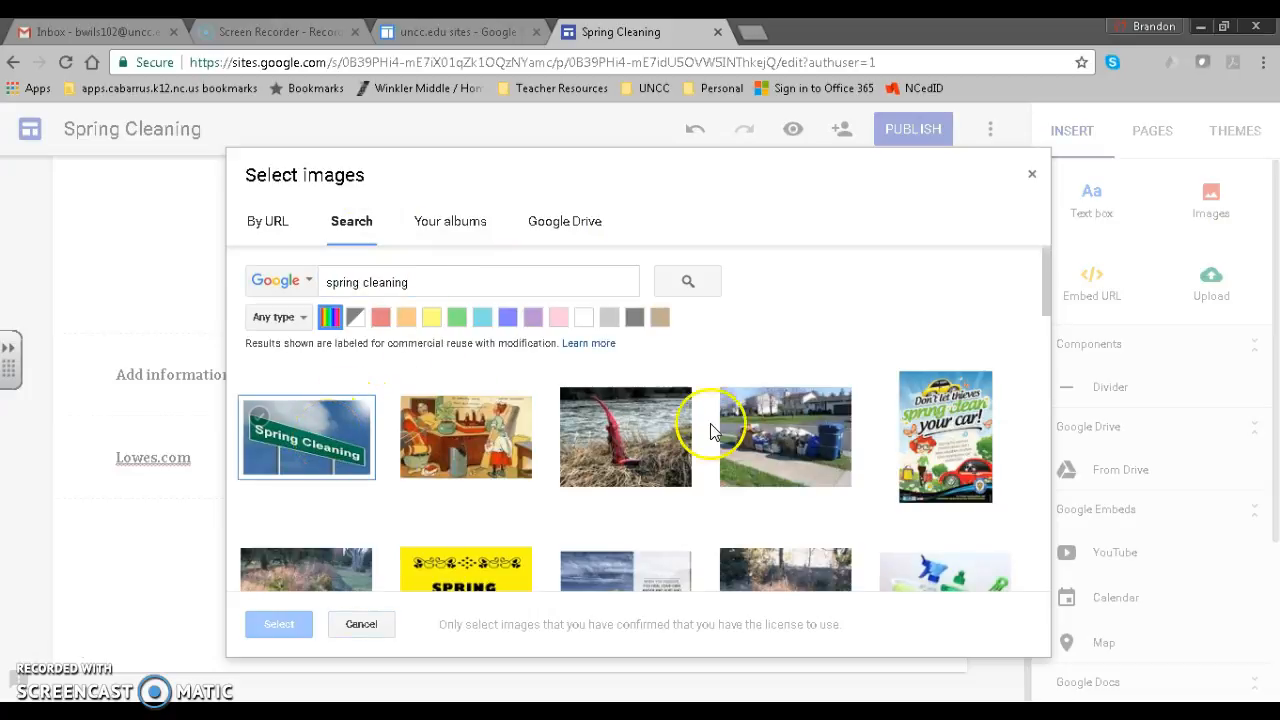
pyautogui.click(323, 456)
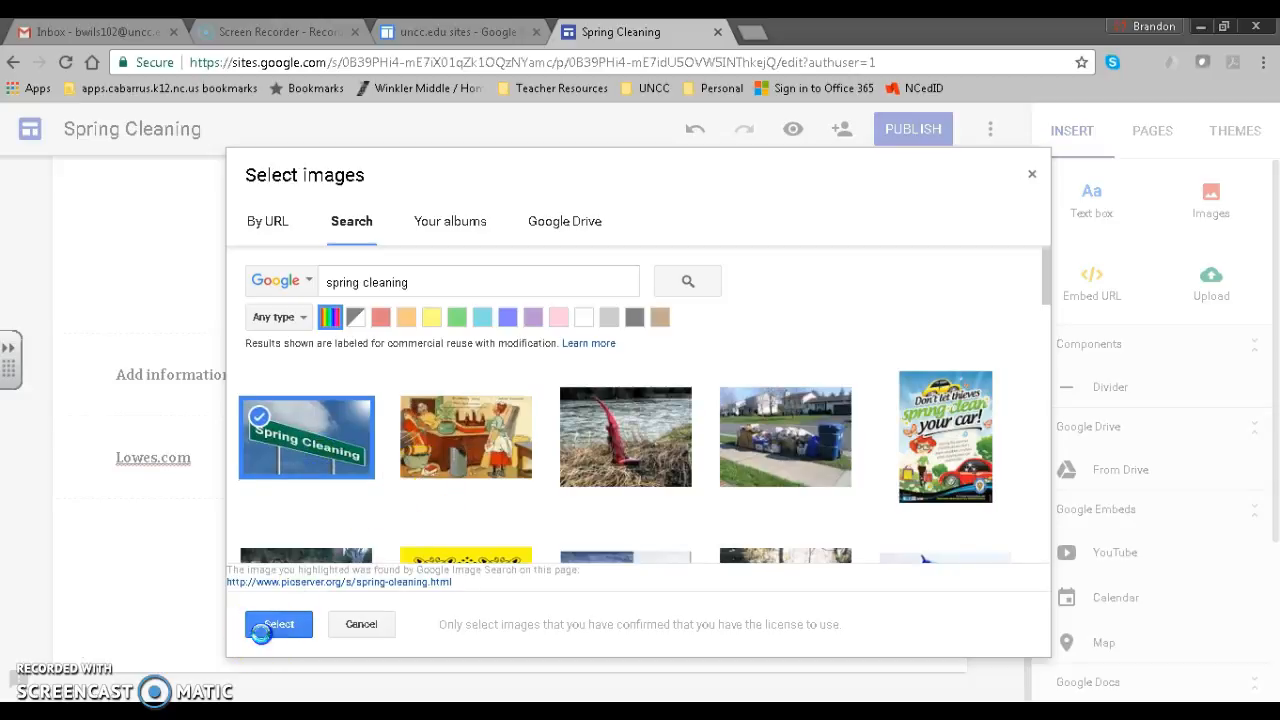
pyautogui.click(265, 624)
pyautogui.scroll(2, 535, 432)
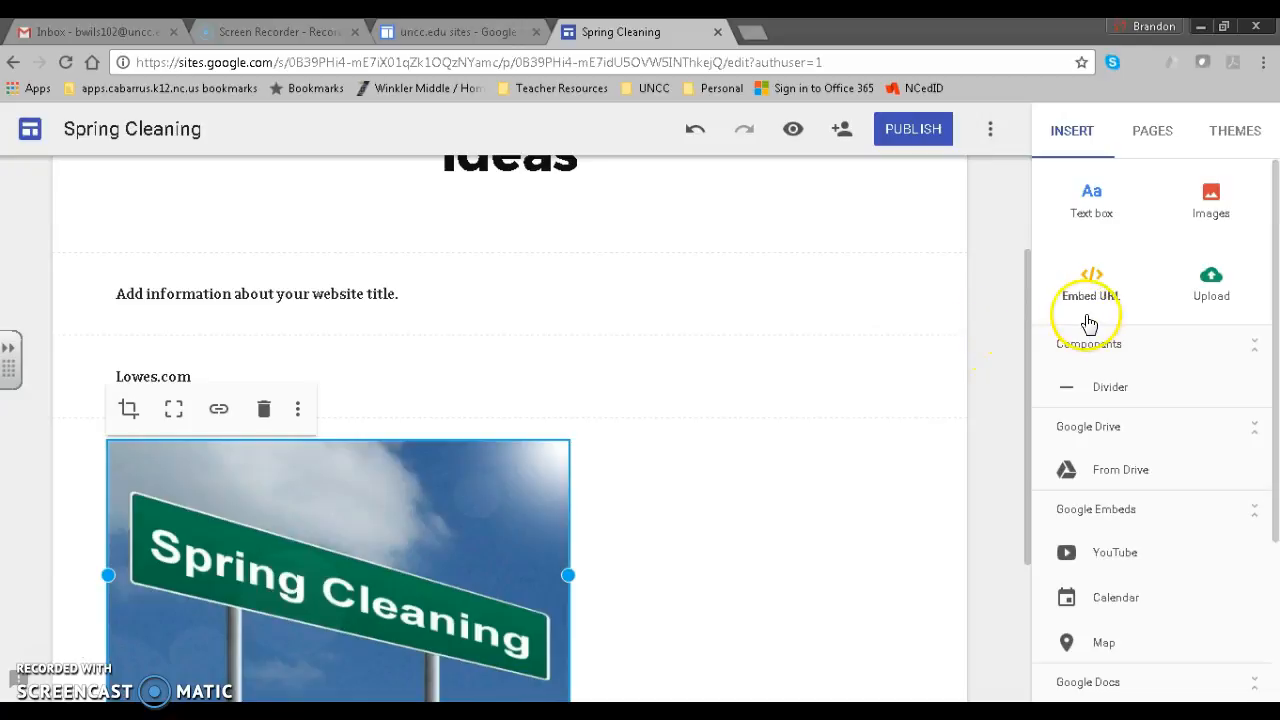
# Embed the 'CLEANING MY ROOM | spring cleaning 2017' video from a 'spring cleaning' YouTube search.
pyautogui.click(1107, 556)
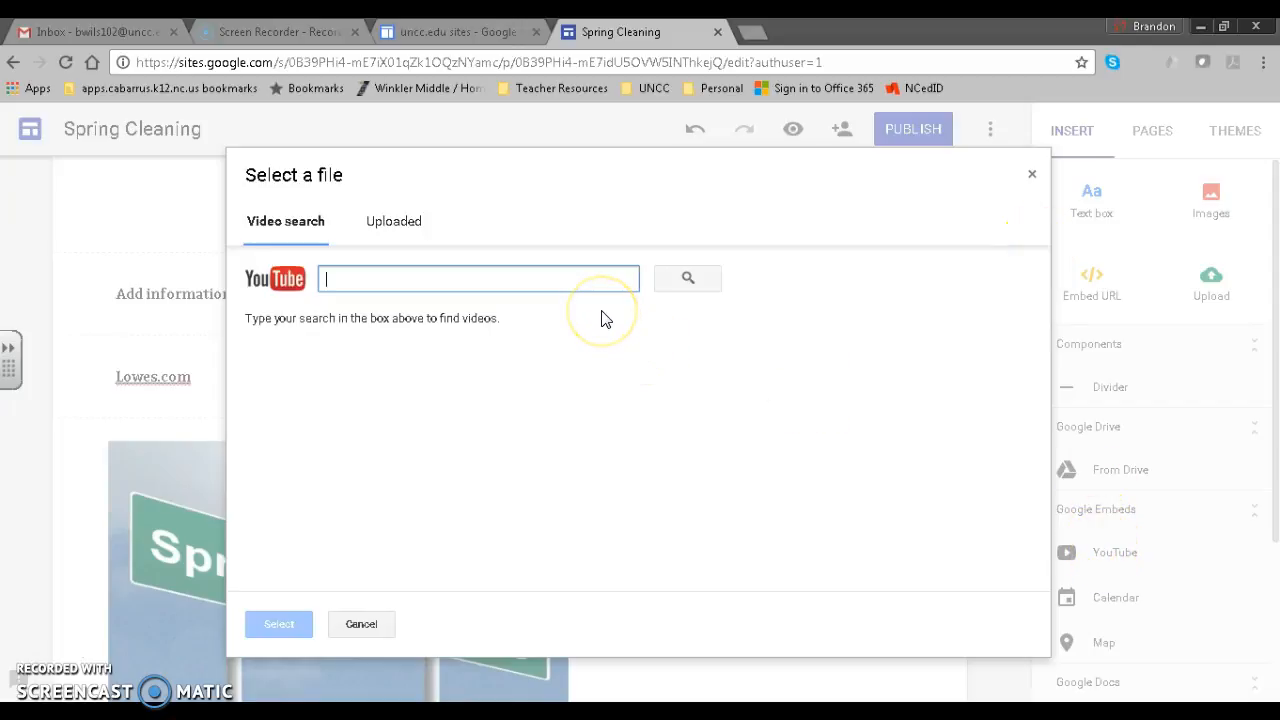
pyautogui.write('spring cleaning')
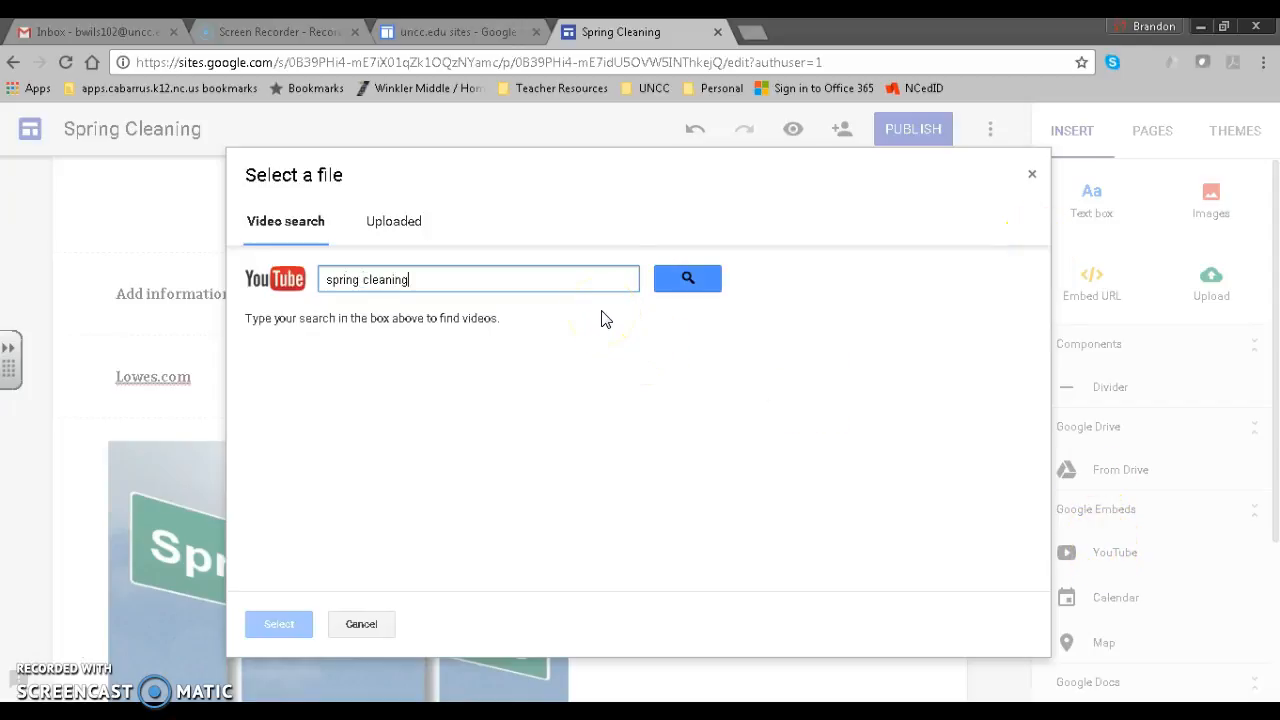
pyautogui.press('Return')
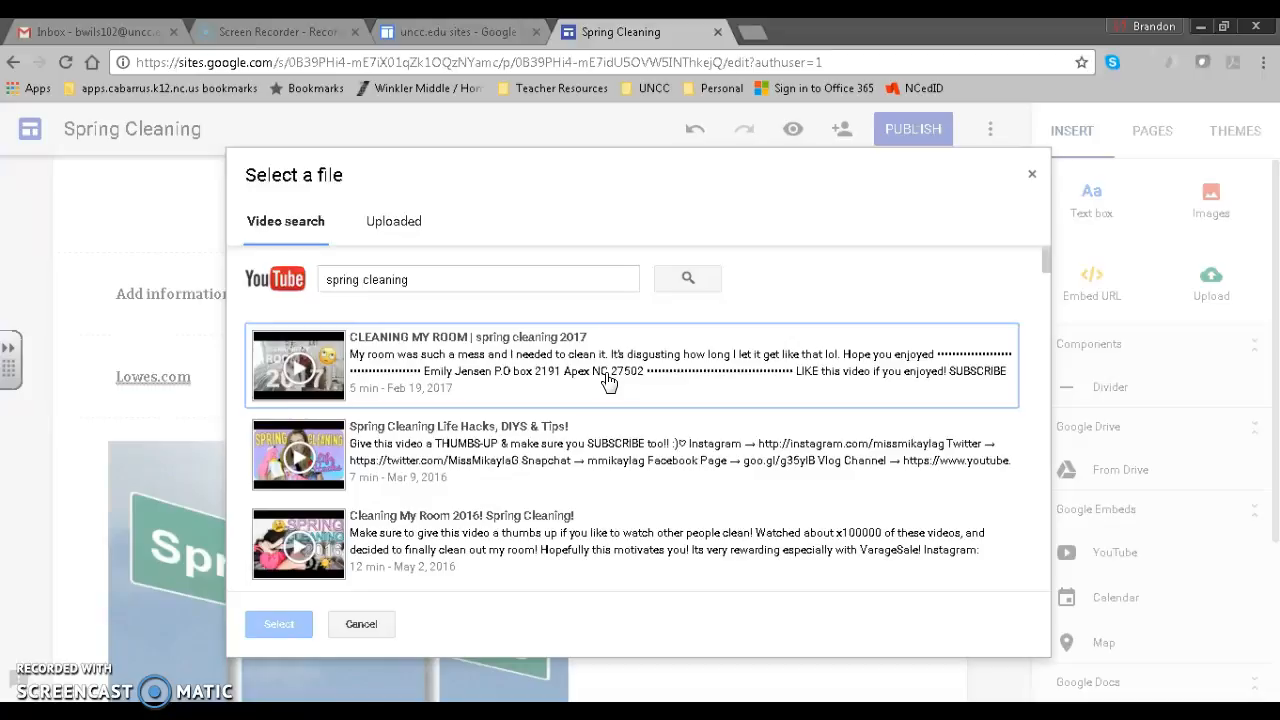
pyautogui.click(590, 380)
pyautogui.click(590, 372)
pyautogui.click(282, 634)
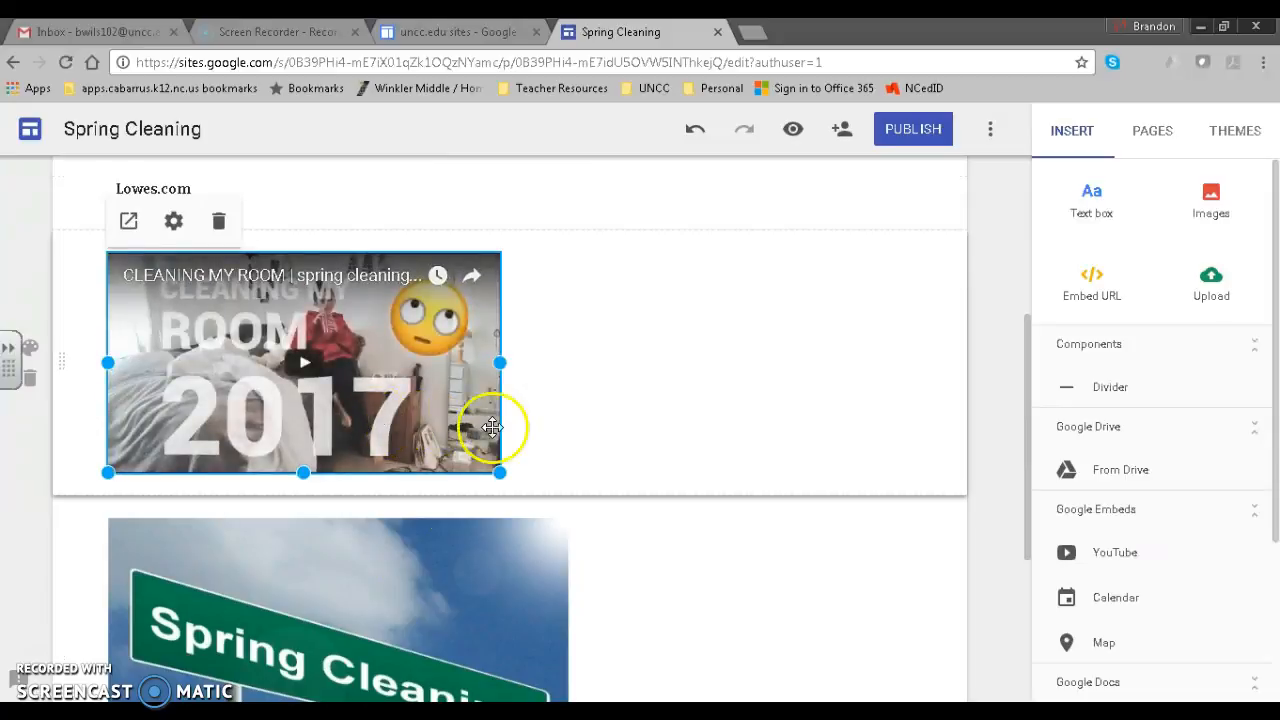
pyautogui.scroll(3, 520, 428)
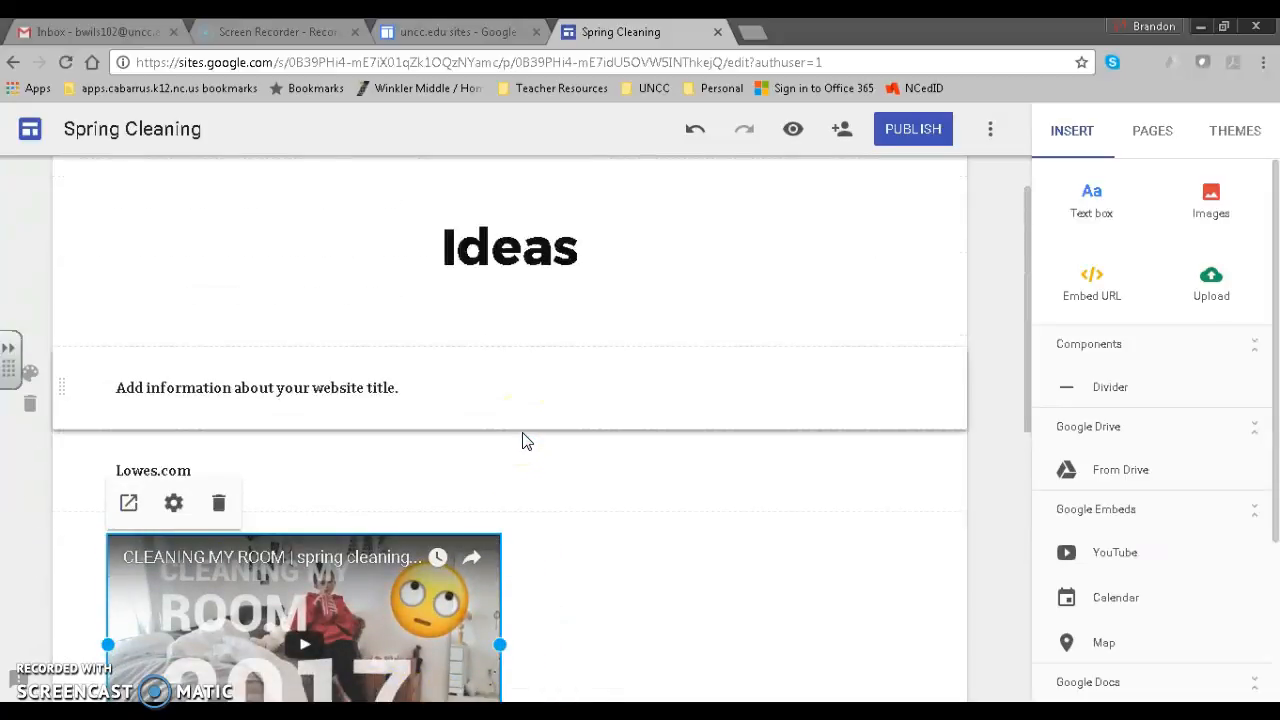
pyautogui.click(535, 466)
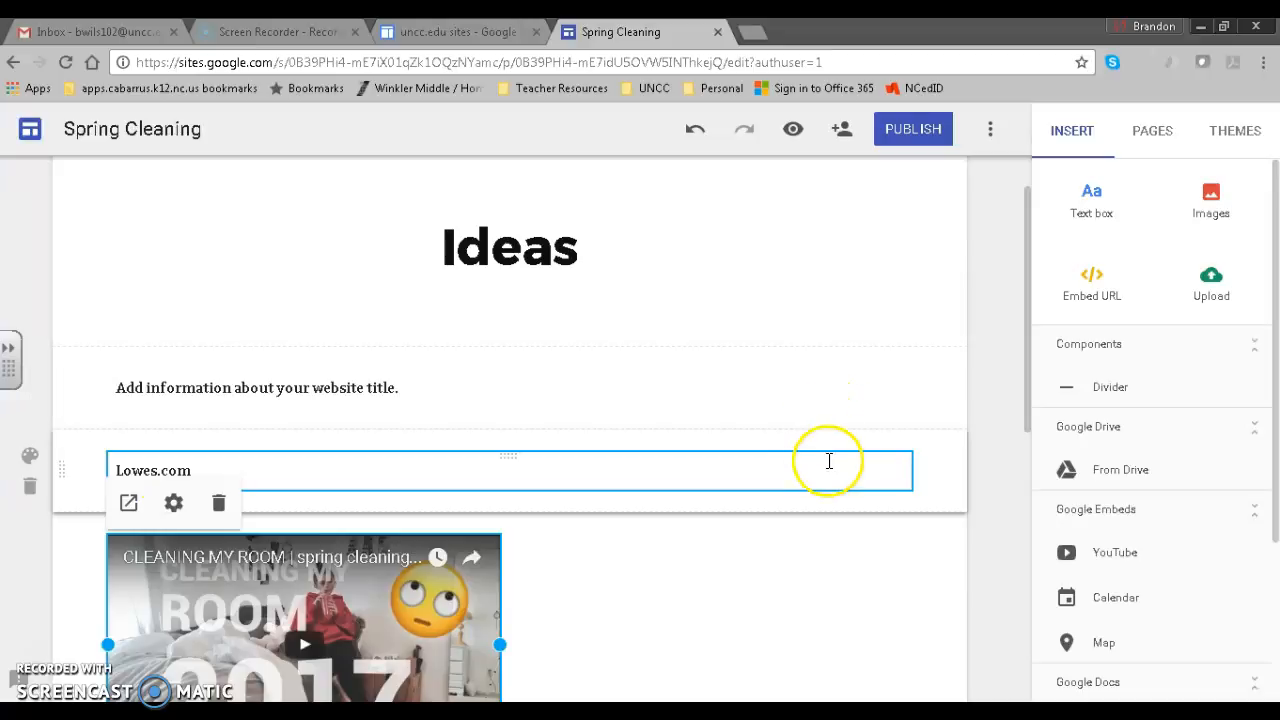
pyautogui.scroll(-2, 829, 470)
pyautogui.scroll(-5, 805, 485)
pyautogui.scroll(4, 797, 489)
pyautogui.scroll(-1, 777, 477)
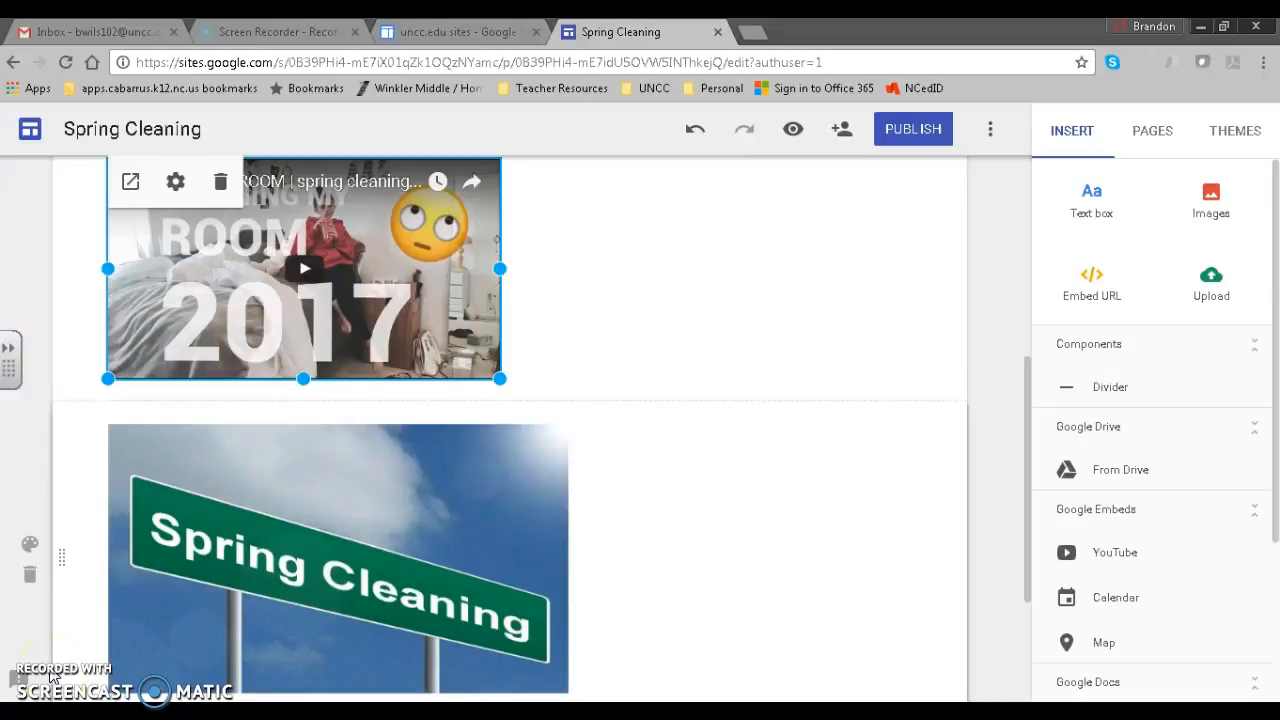
pyautogui.scroll(5, 1012, 351)
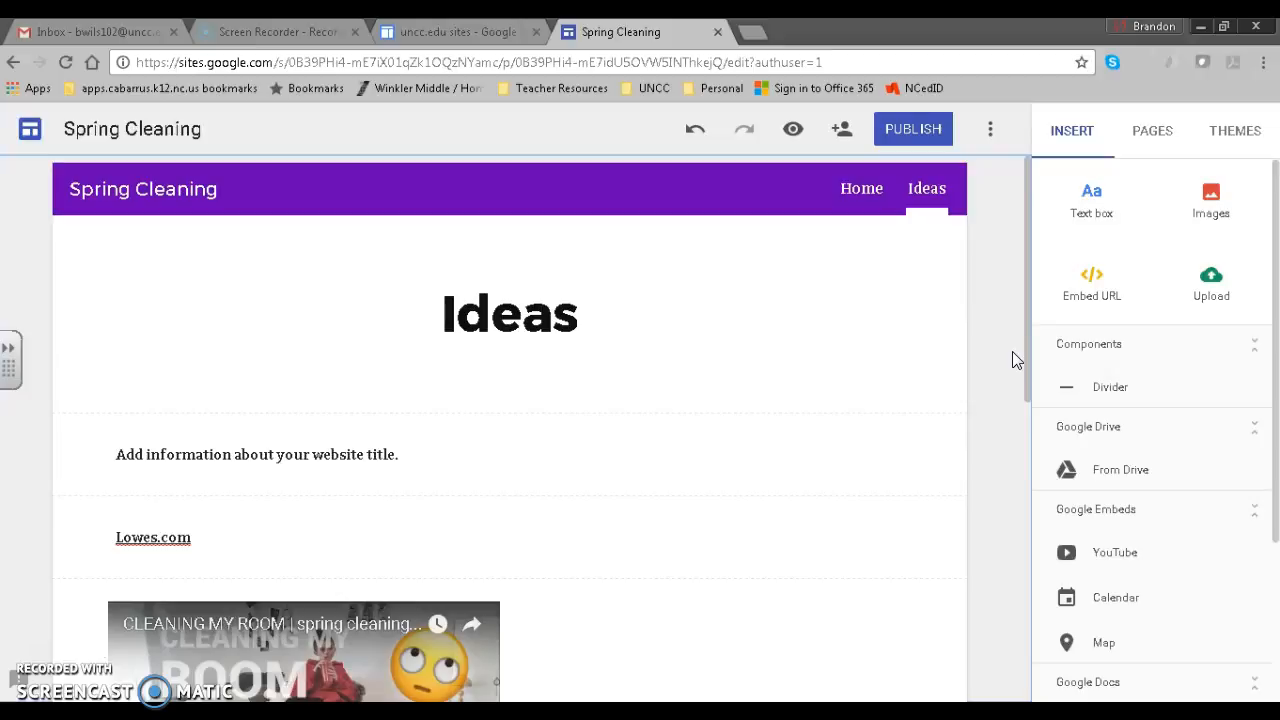
# Add a third page named 'Contact' to the site.
pyautogui.click(1148, 132)
pyautogui.click(1155, 335)
pyautogui.click(1080, 374)
pyautogui.write('Contact')
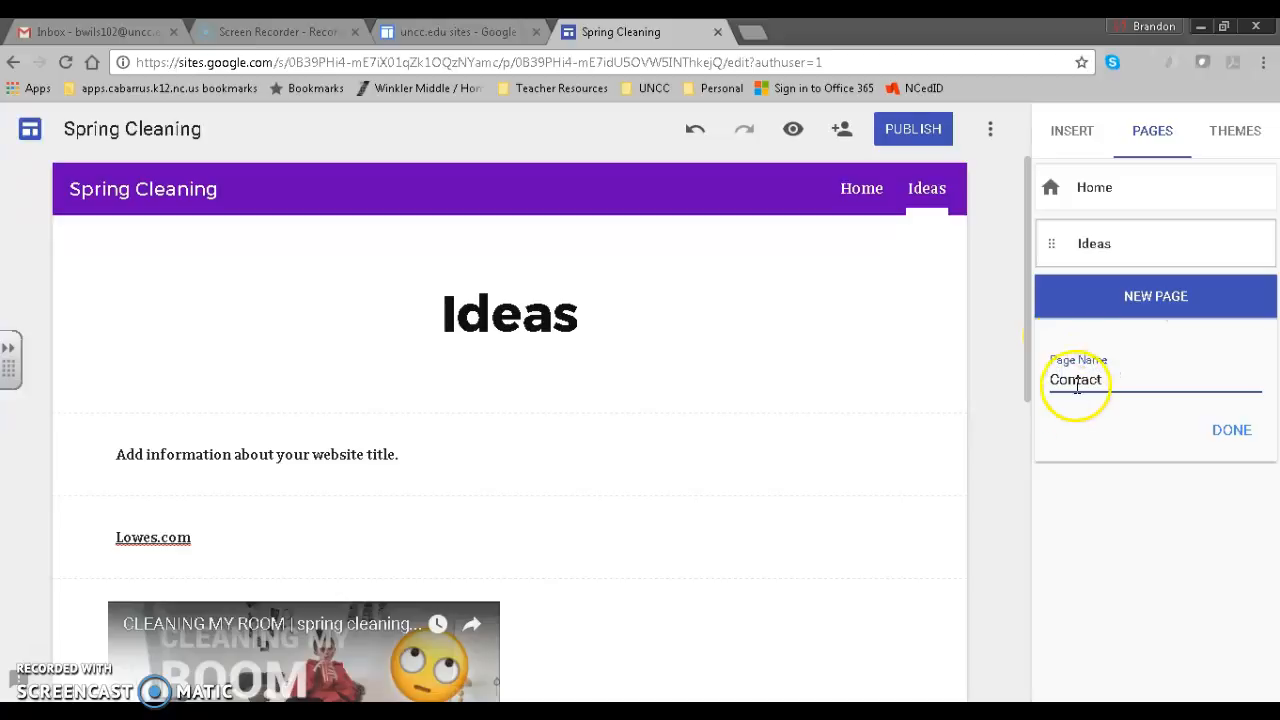
pyautogui.click(1230, 430)
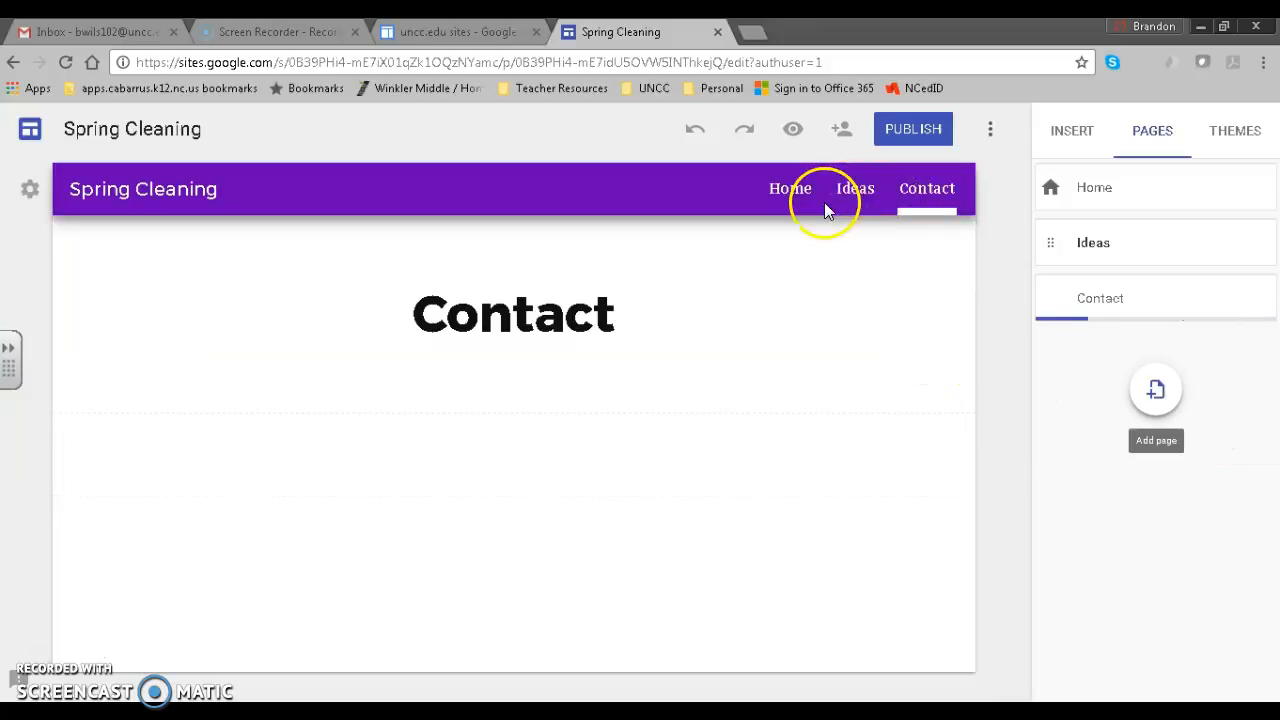
pyautogui.click(1064, 136)
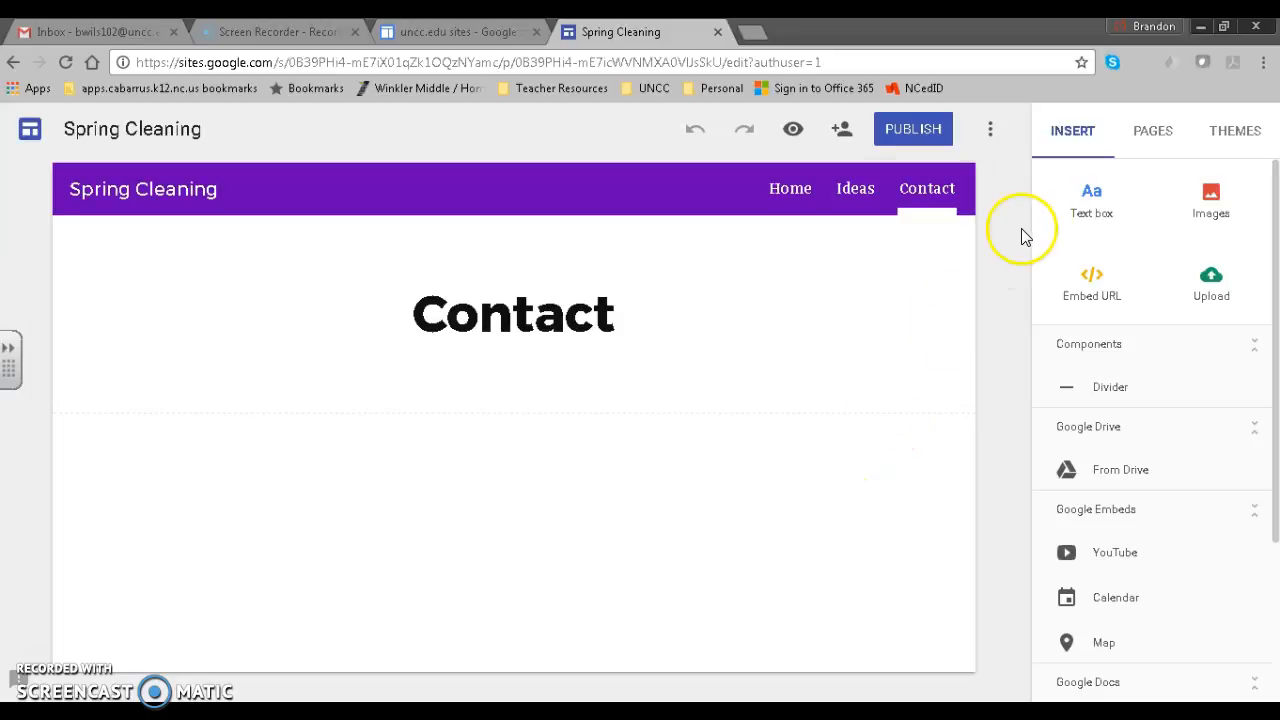
# Add text lines 'ABC Middle School' and the contact's full name, plus an empty third text box.
pyautogui.click(1078, 214)
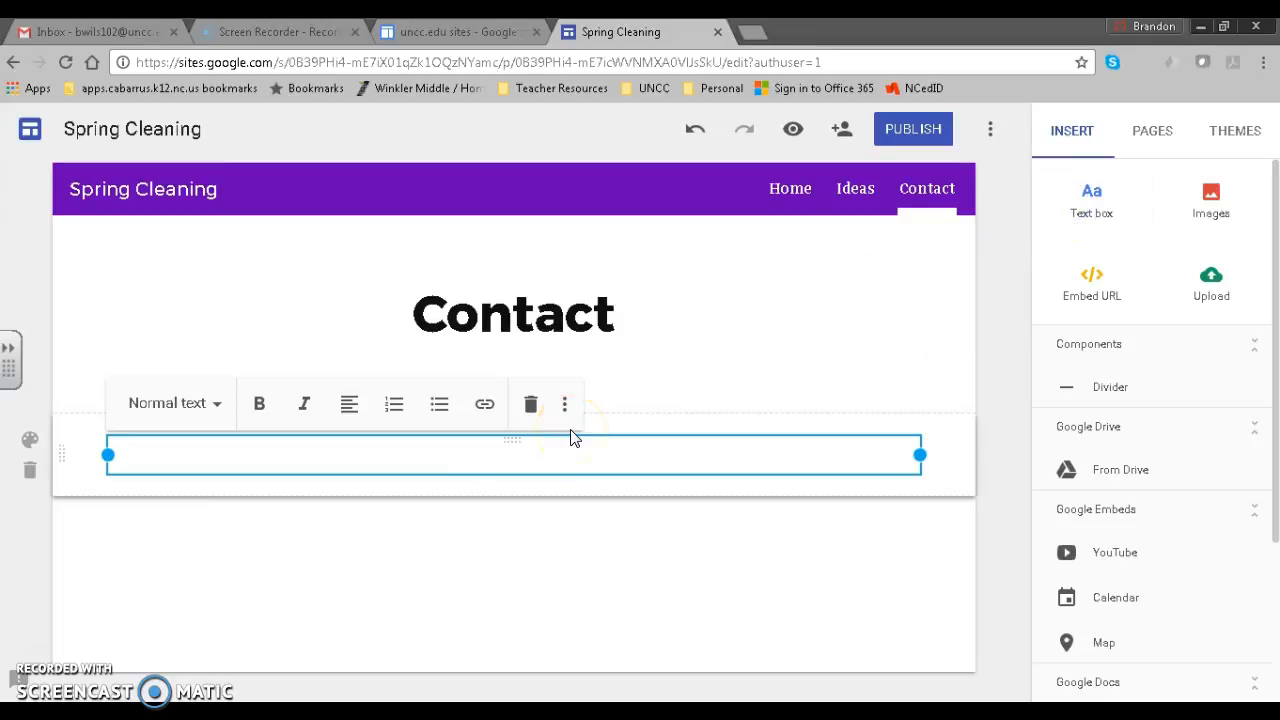
pyautogui.write('ABC Middle School')
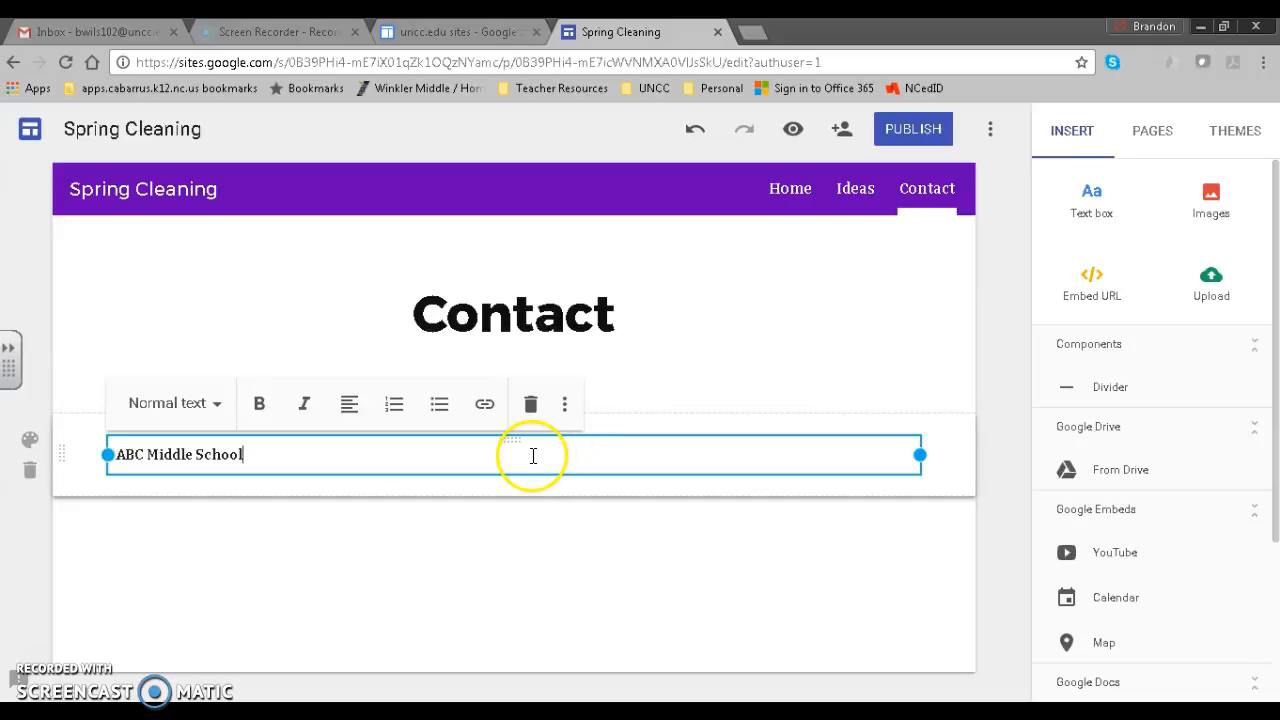
pyautogui.click(1070, 232)
pyautogui.click(429, 451)
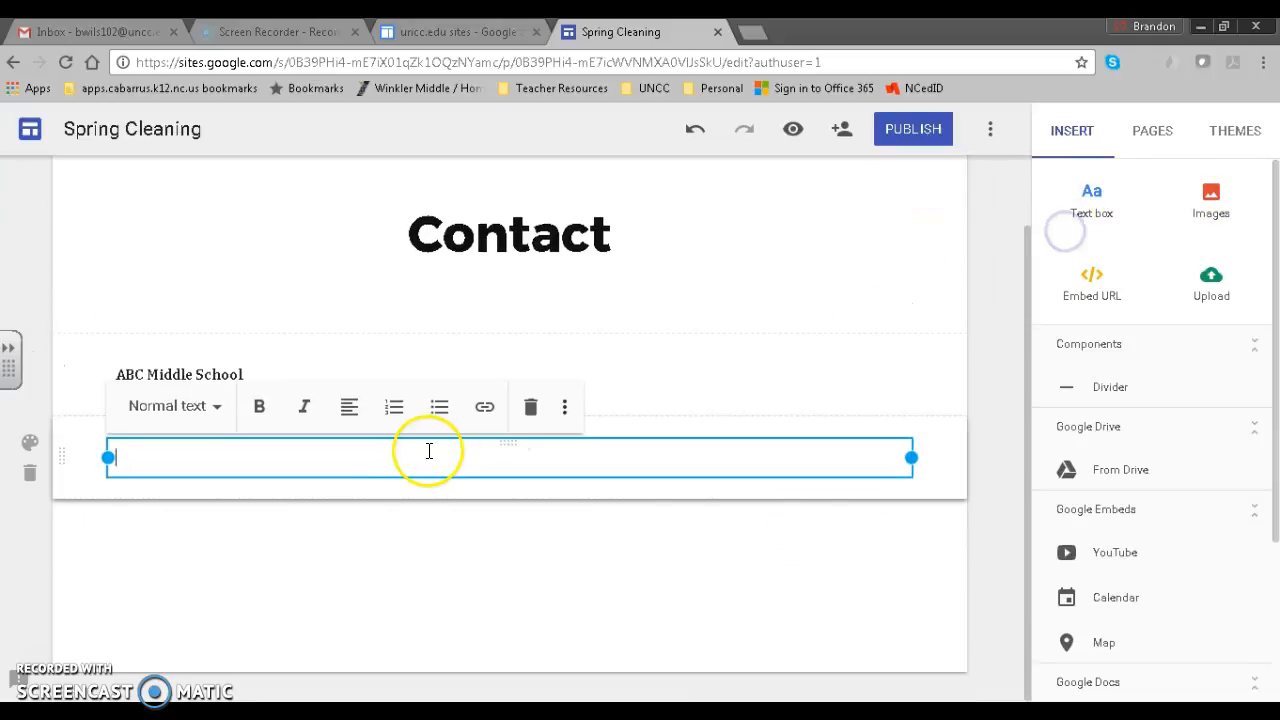
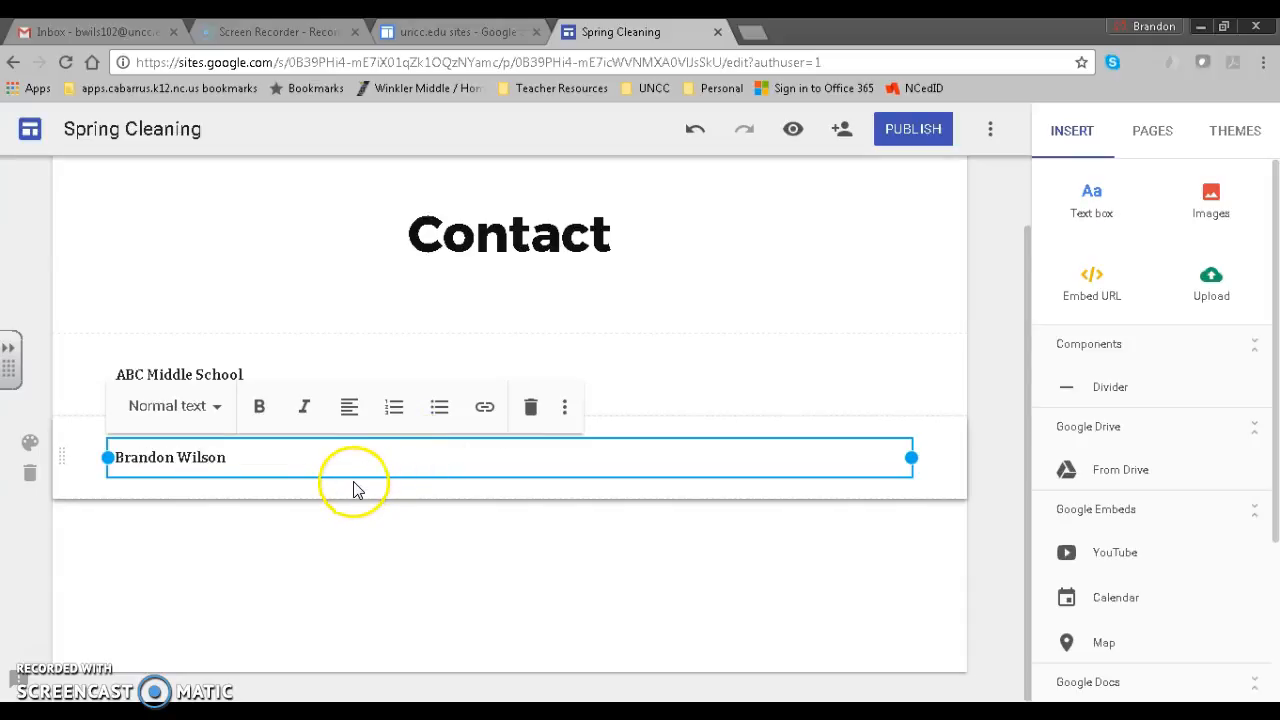
pyautogui.moveTo(254, 455); pyautogui.dragTo(116, 472)
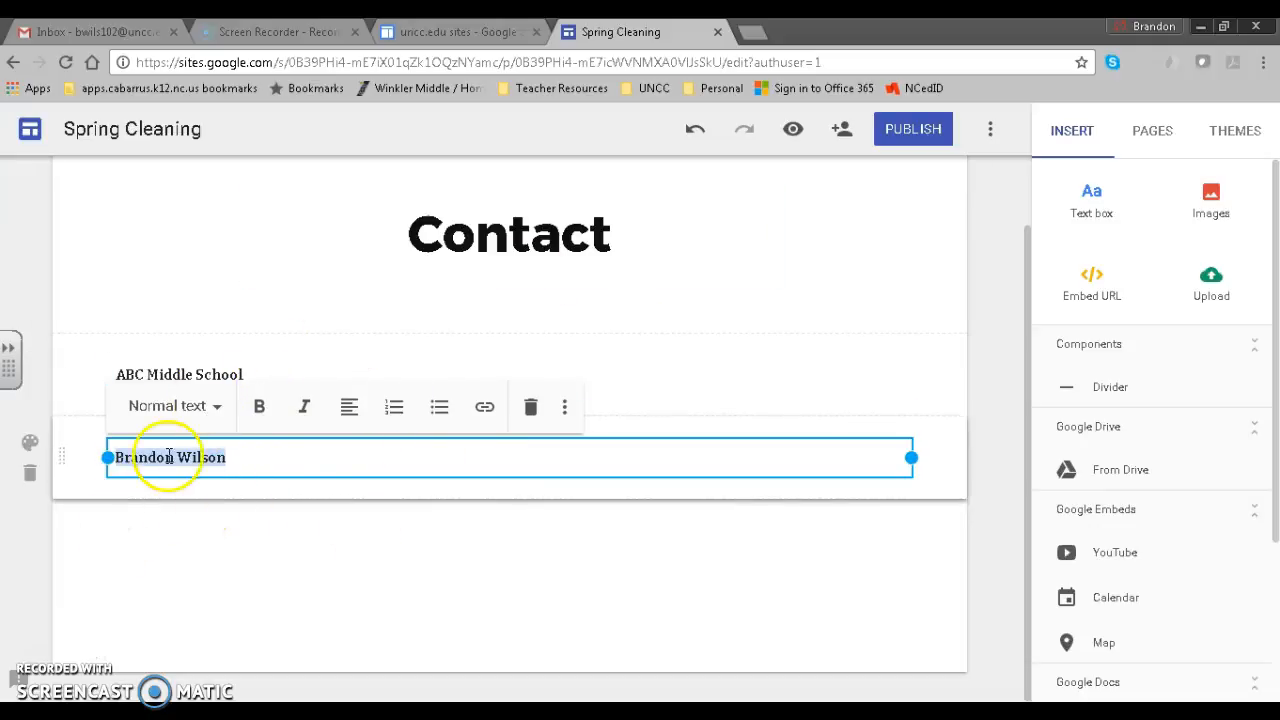
pyautogui.click(213, 523)
pyautogui.click(1089, 215)
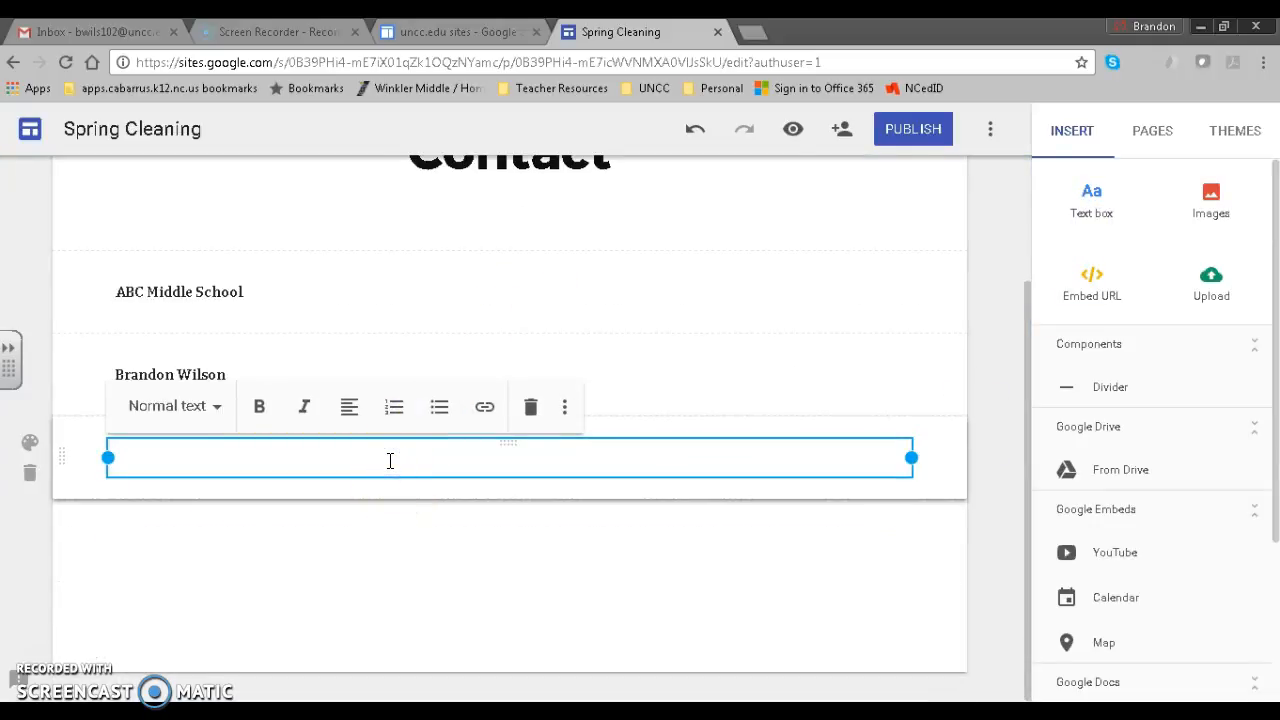
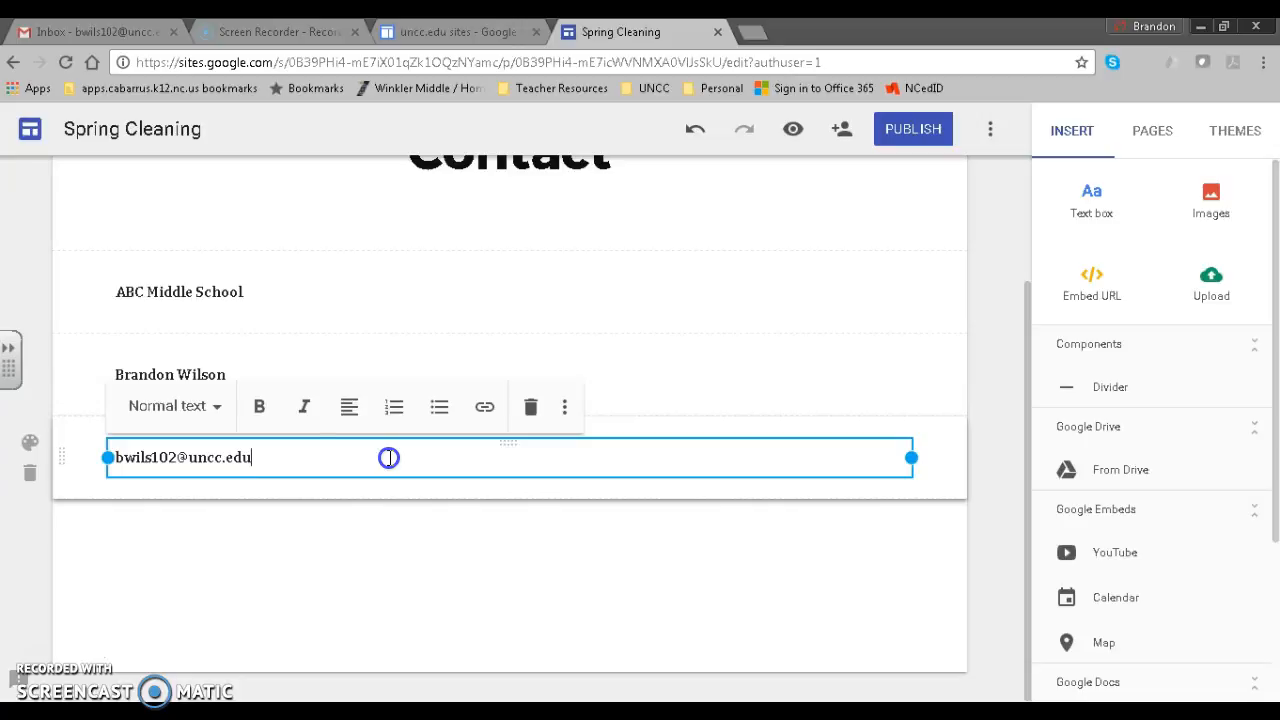
# Enter the contact's e-mail address and turn it into a mailto link.
pyautogui.moveTo(390, 457); pyautogui.dragTo(126, 474)
pyautogui.click(230, 463)
pyautogui.moveTo(252, 458); pyautogui.dragTo(115, 472)
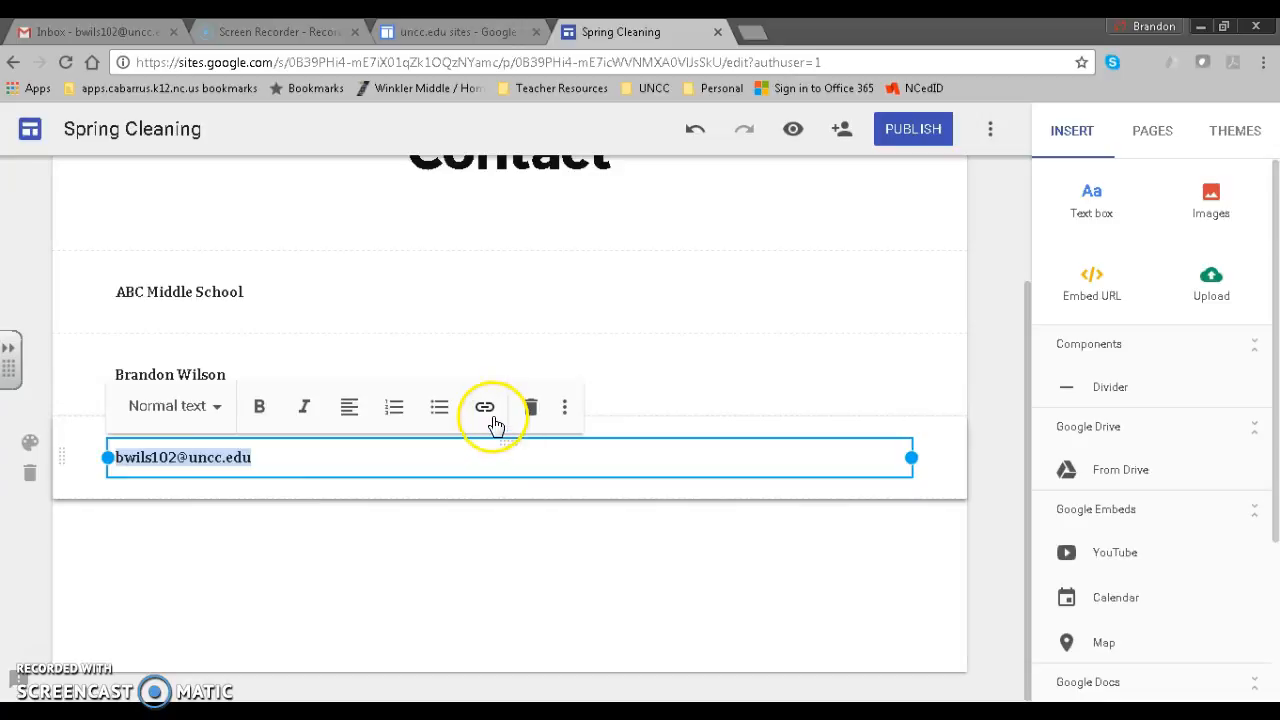
pyautogui.click(486, 408)
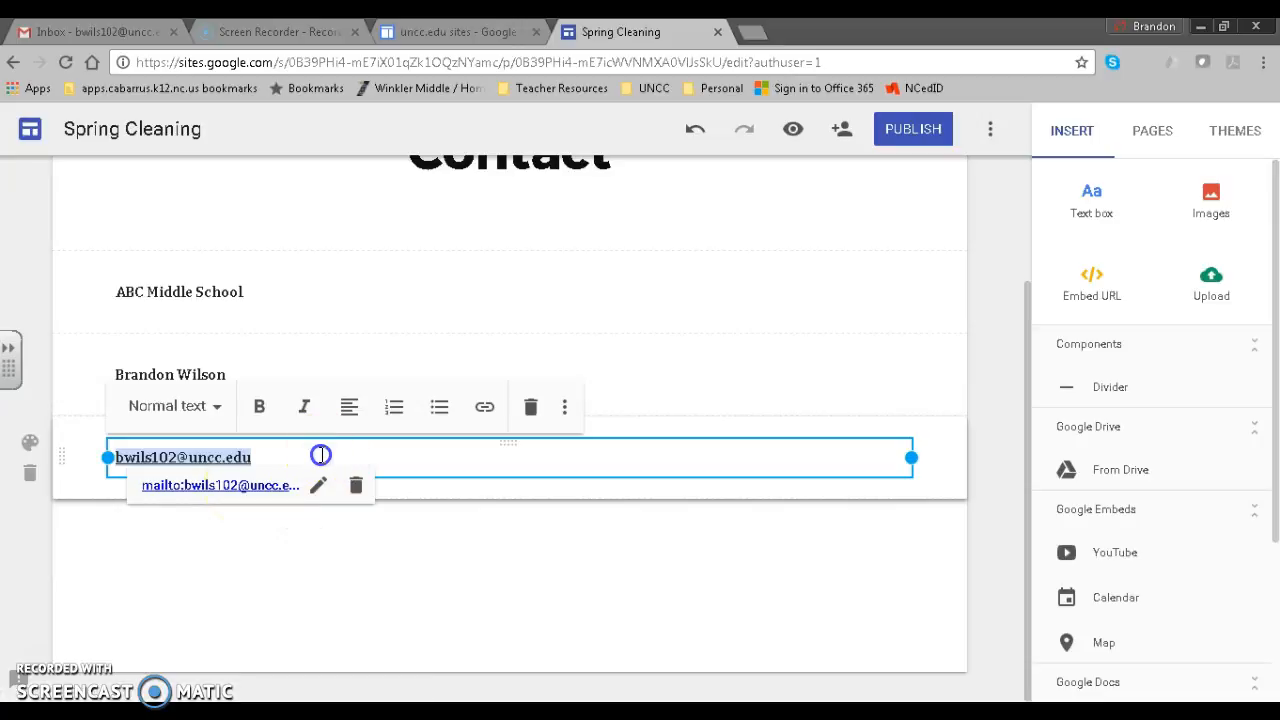
pyautogui.click(460, 489)
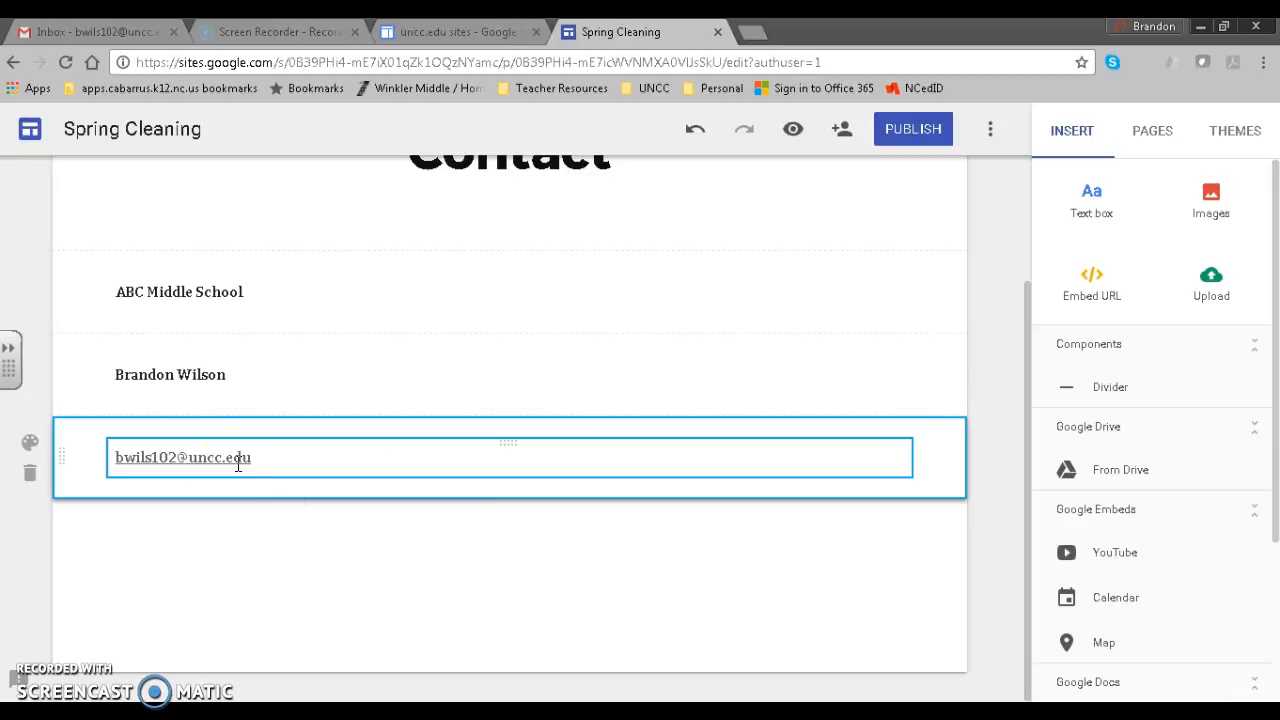
pyautogui.click(476, 412)
pyautogui.scroll(2, 489, 412)
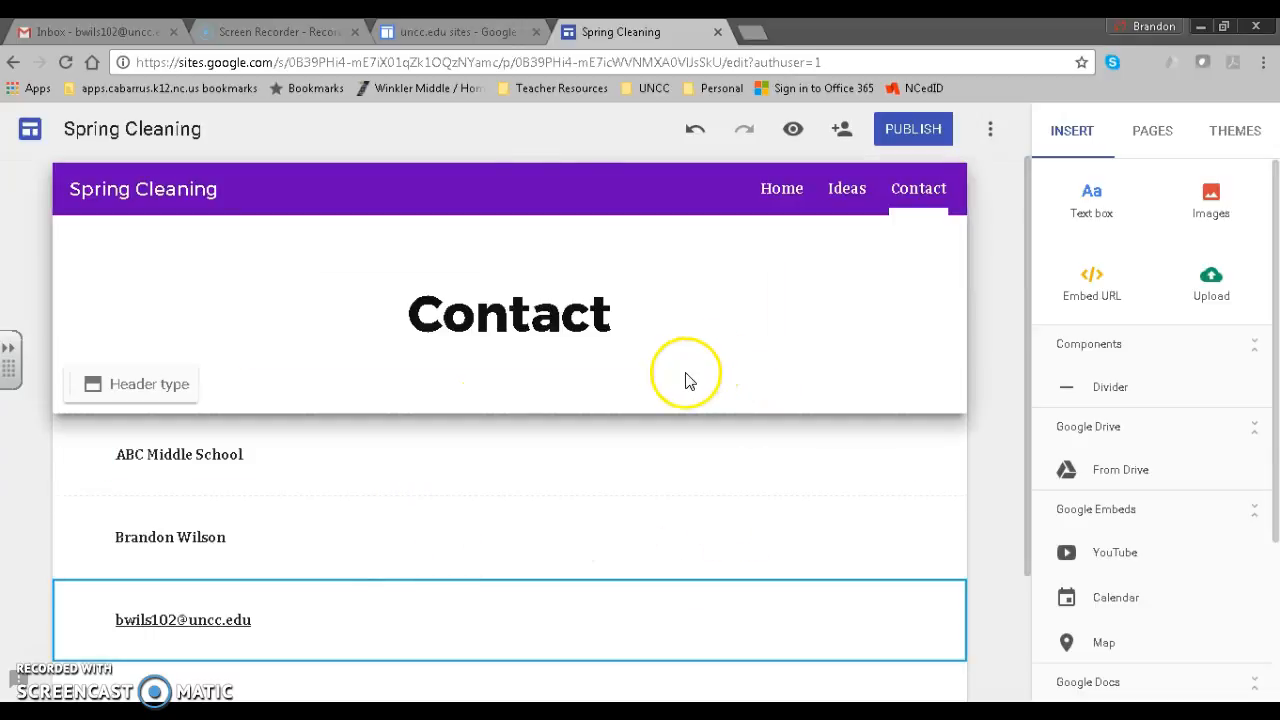
pyautogui.scroll(-2, 491, 437)
pyautogui.scroll(1, 591, 380)
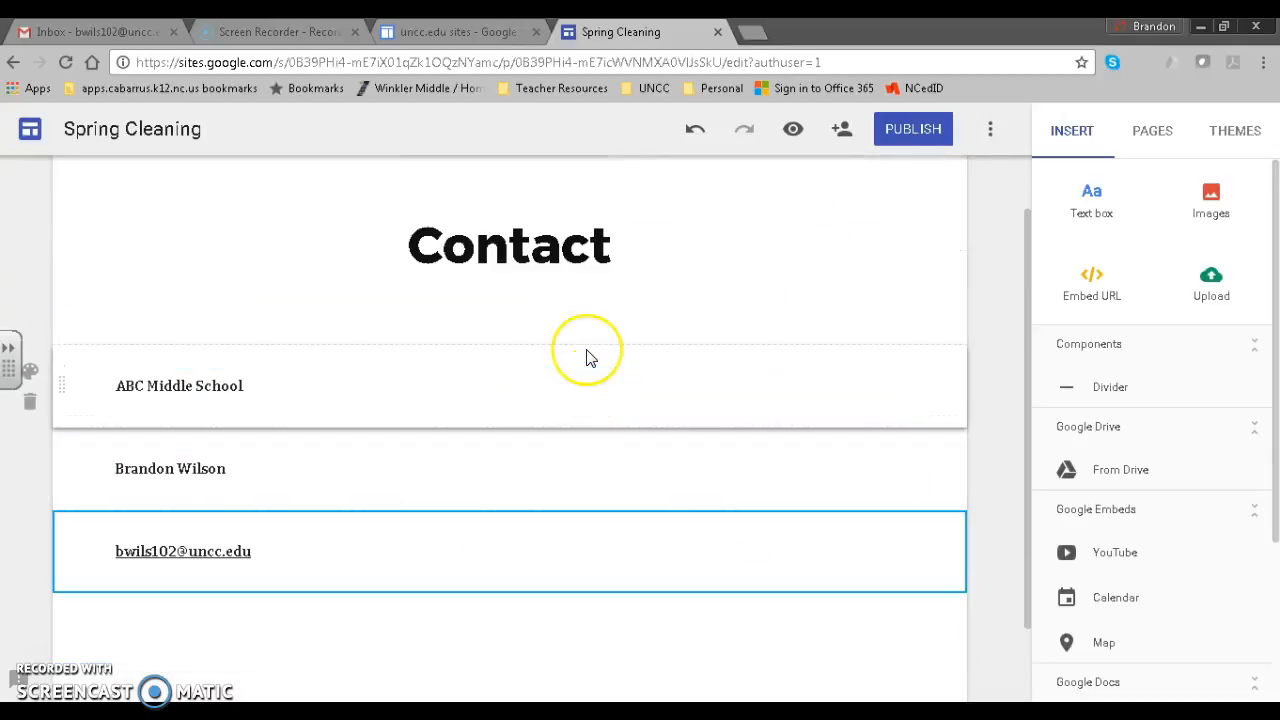
pyautogui.click(700, 392)
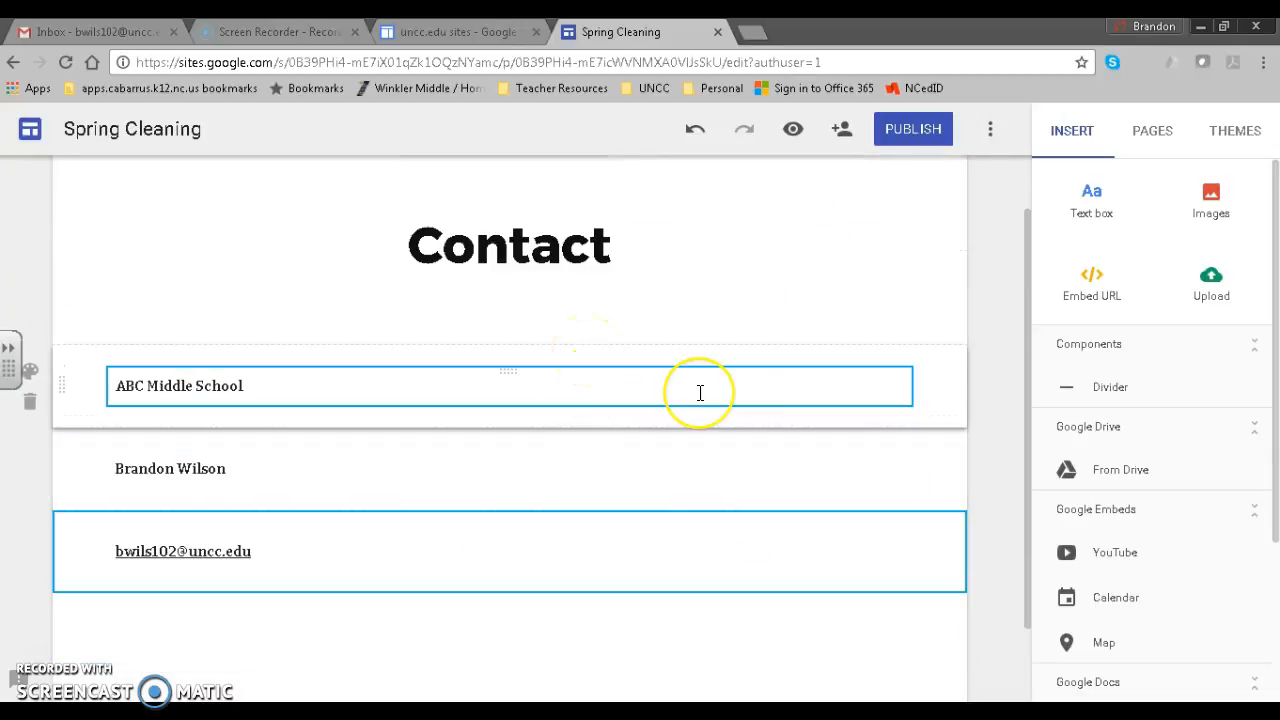